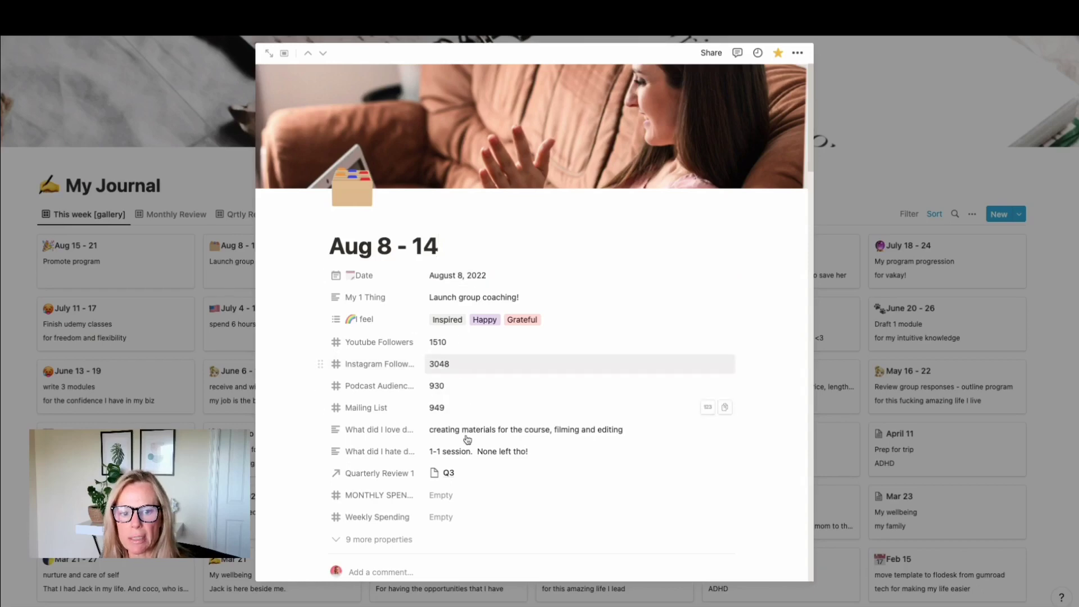
# Expand the Aug 8 - 14 entry's nine hidden properties, then scroll to the priority callout and weekday lists.
pyautogui.scroll(-2, 388, 397)
pyautogui.scroll(-1, 388, 398)
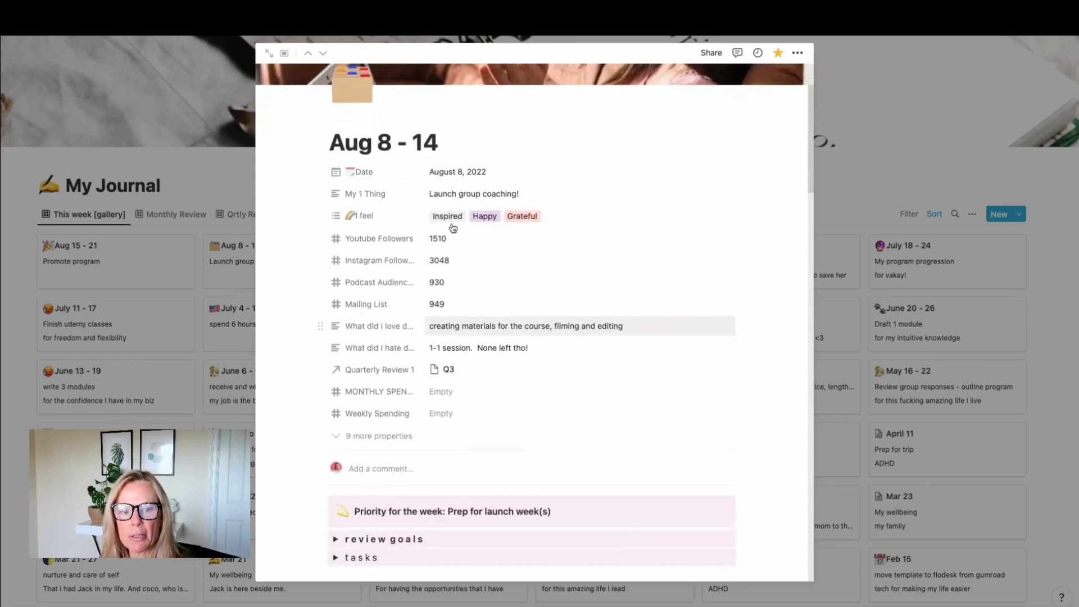
pyautogui.scroll(-2, 461, 375)
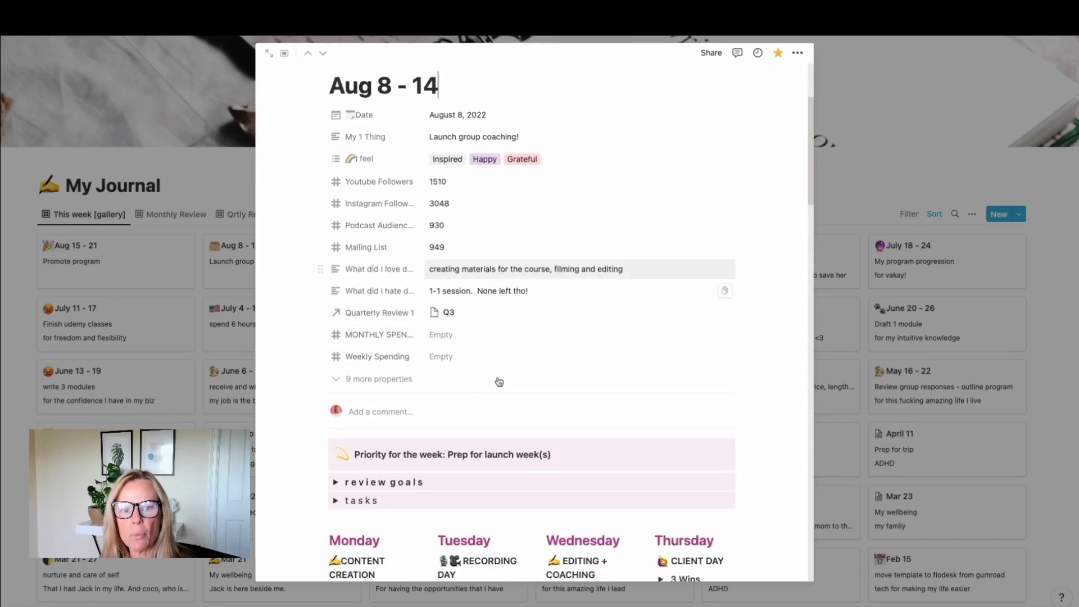
pyautogui.scroll(-3, 501, 356)
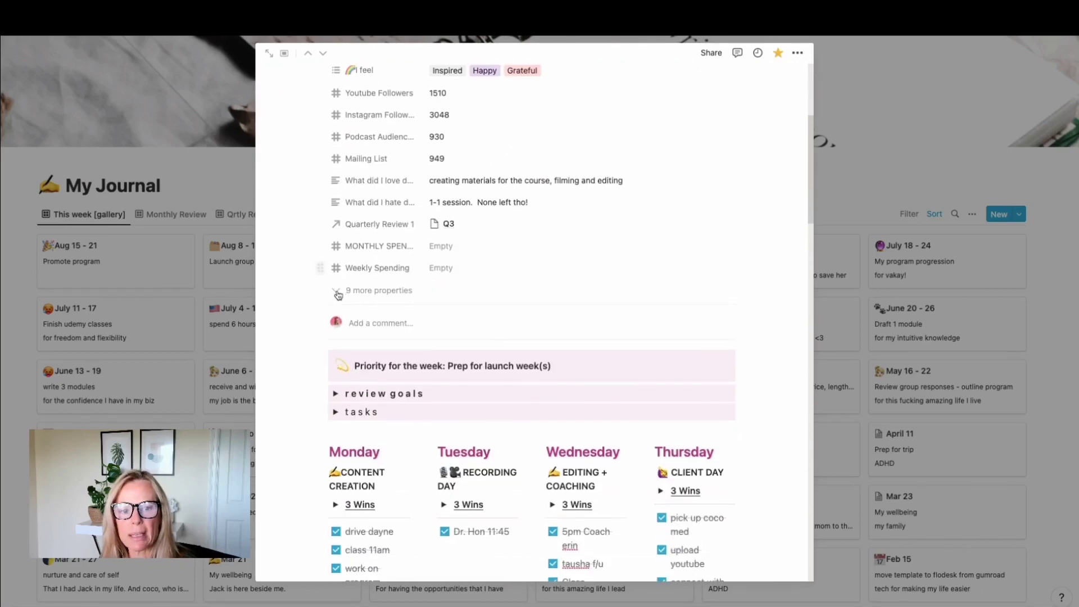
pyautogui.click(330, 290)
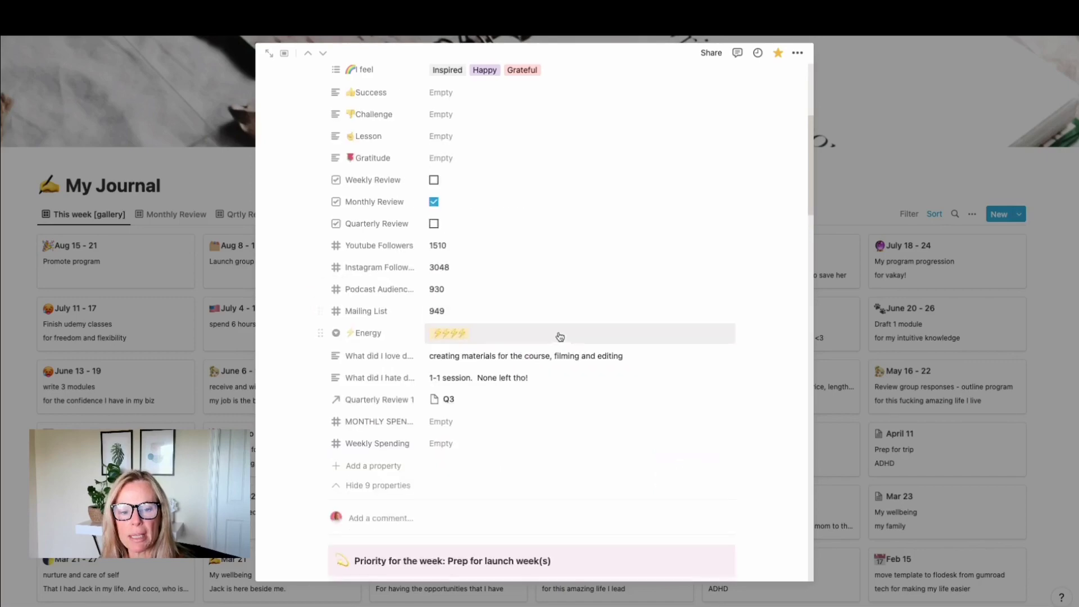
pyautogui.scroll(-10, 557, 343)
pyautogui.scroll(-3, 509, 351)
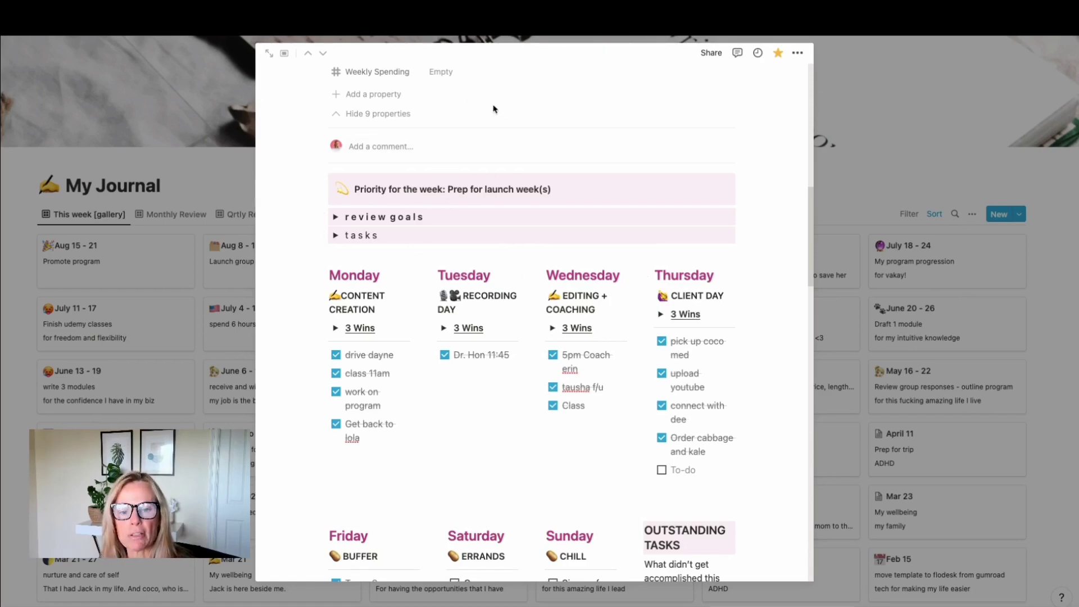
# Move Thursday's empty to-do into Friday's list and 'write out launch plan' into Outstanding Tasks.
pyautogui.scroll(-1, 624, 241)
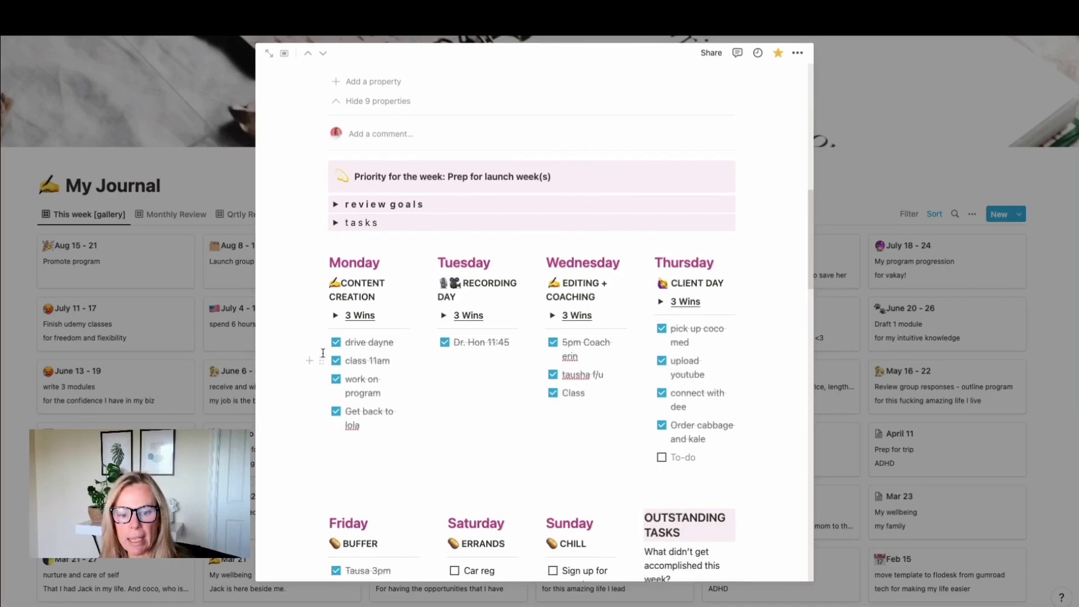
pyautogui.scroll(-2, 410, 382)
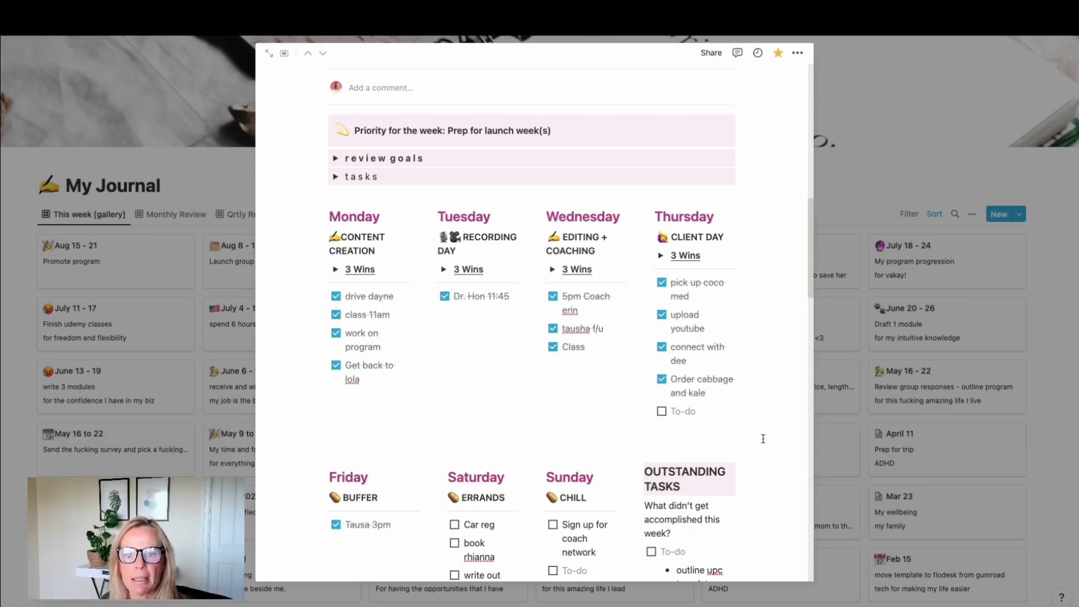
pyautogui.scroll(-3, 760, 424)
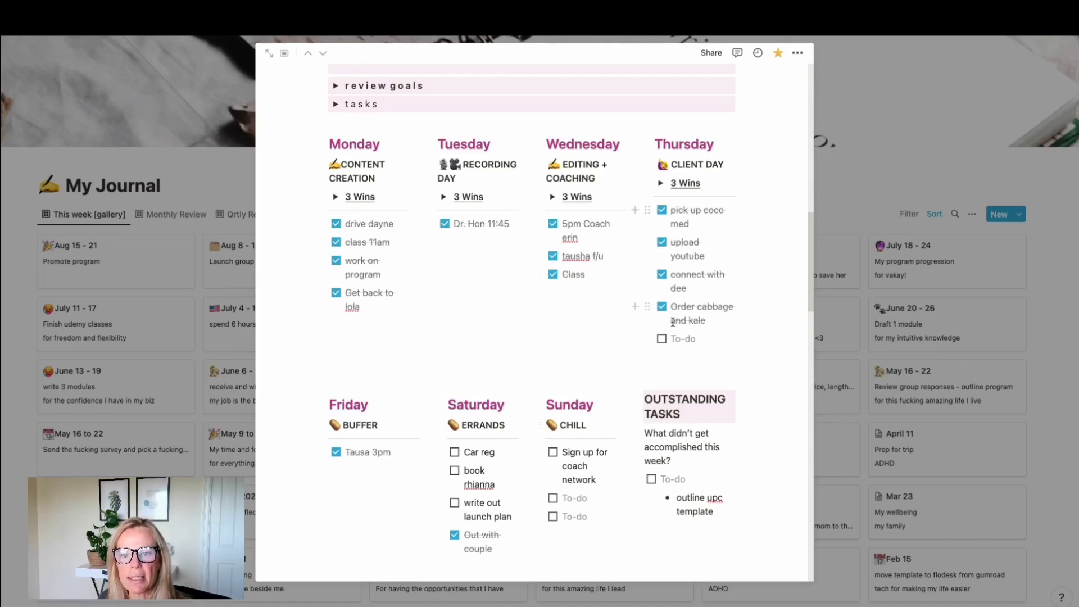
pyautogui.click(398, 409)
pyautogui.click(348, 473)
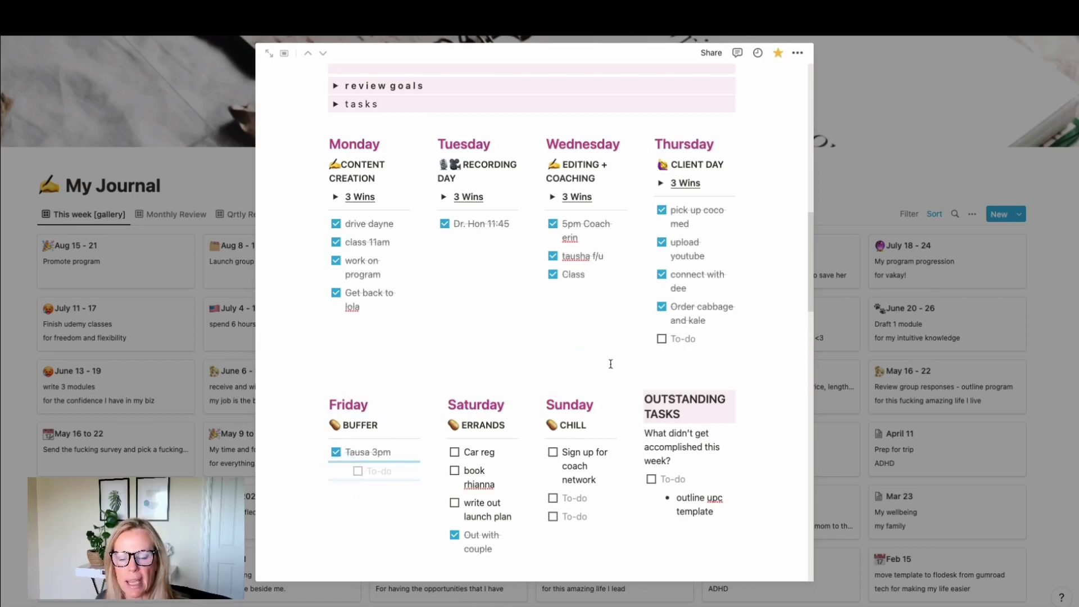
pyautogui.moveTo(611, 365); pyautogui.dragTo(609, 361)
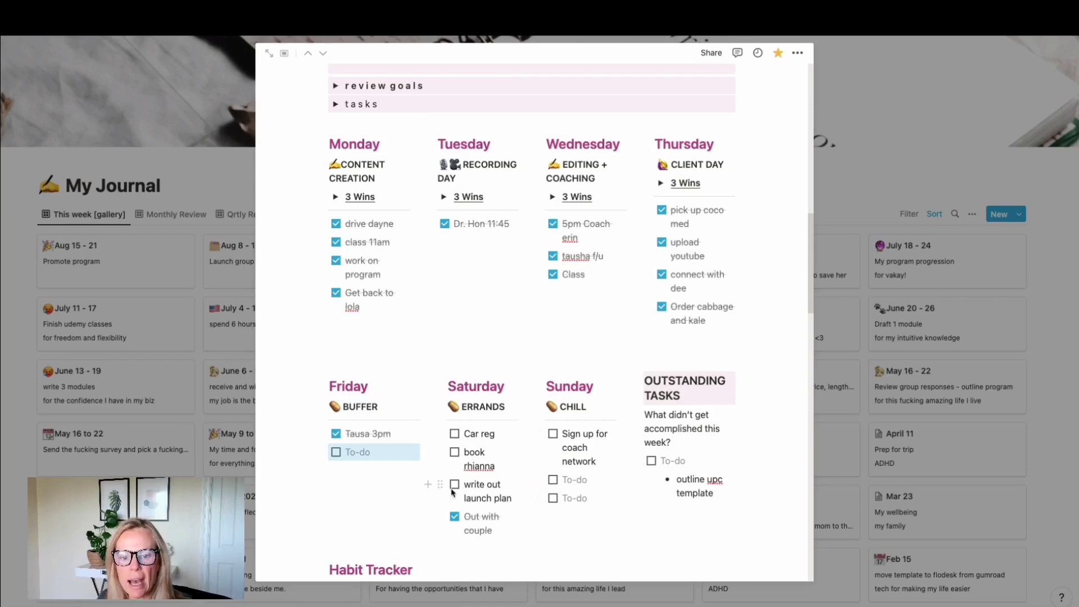
pyautogui.moveTo(663, 506); pyautogui.dragTo(718, 375)
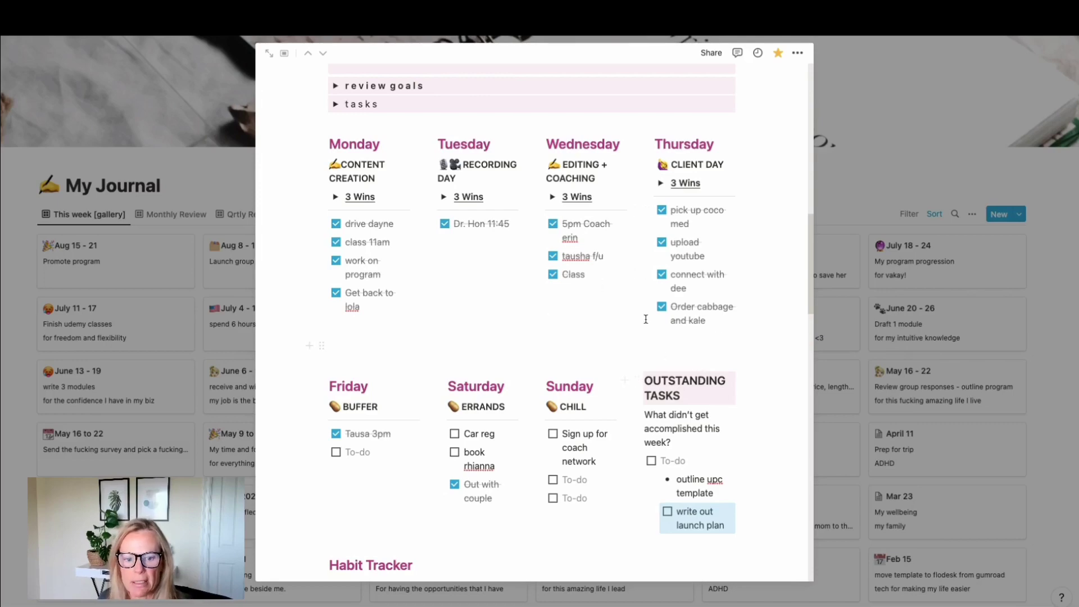
# Add a new row to the Habit Tracker table.
pyautogui.scroll(-1, 577, 331)
pyautogui.scroll(-4, 624, 340)
pyautogui.scroll(-2, 637, 330)
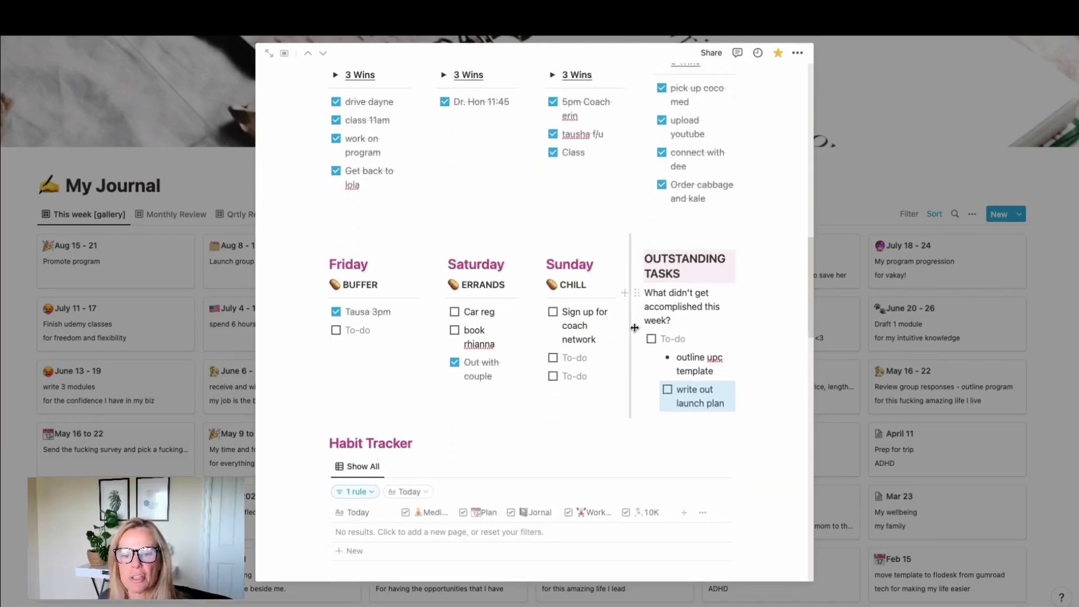
pyautogui.scroll(-2, 632, 326)
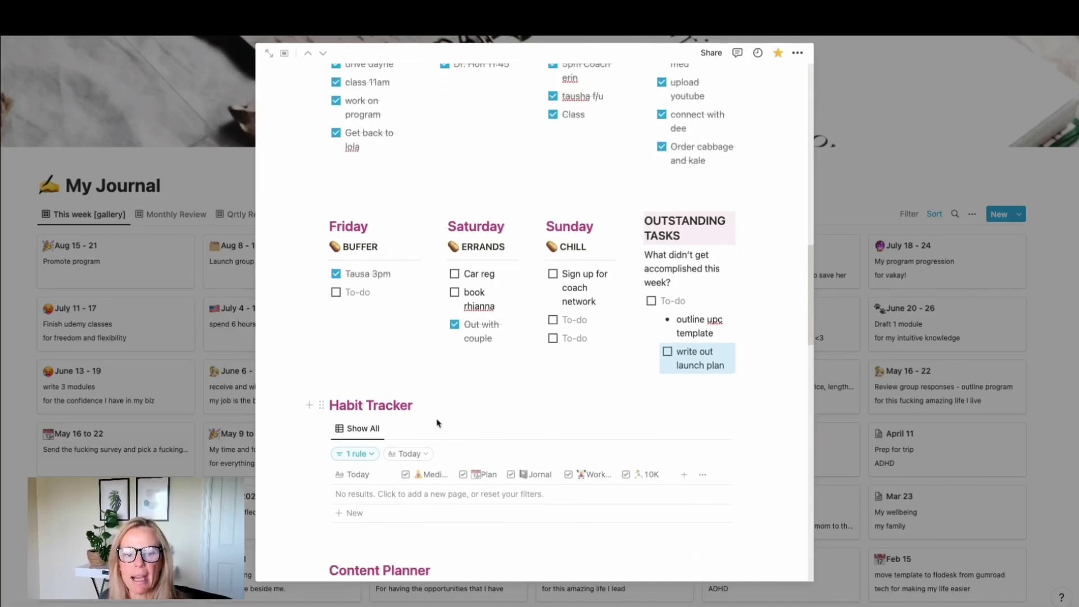
pyautogui.scroll(-1, 438, 421)
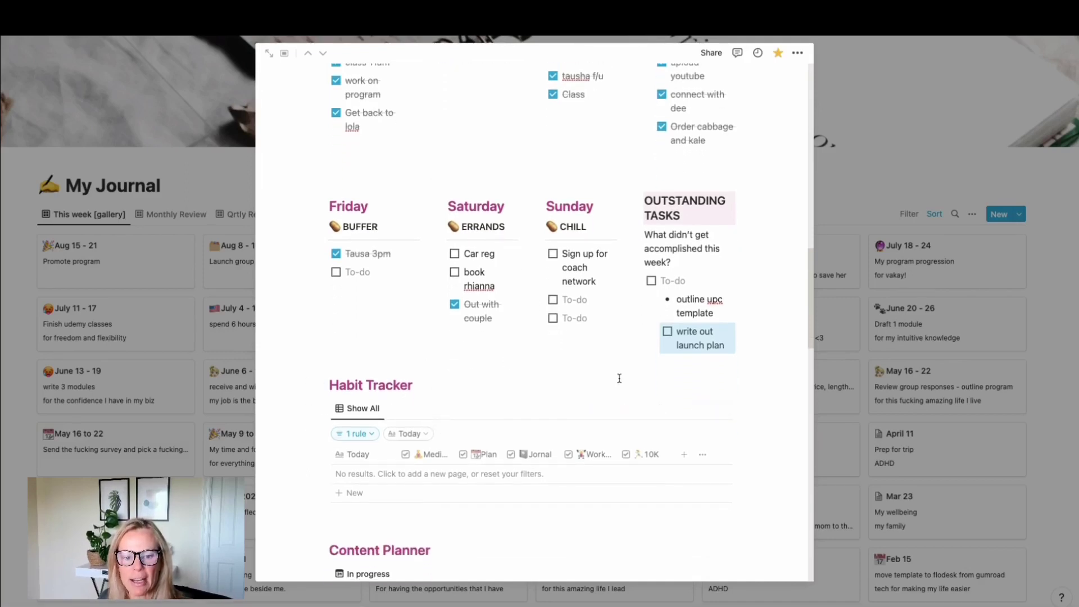
pyautogui.click(352, 489)
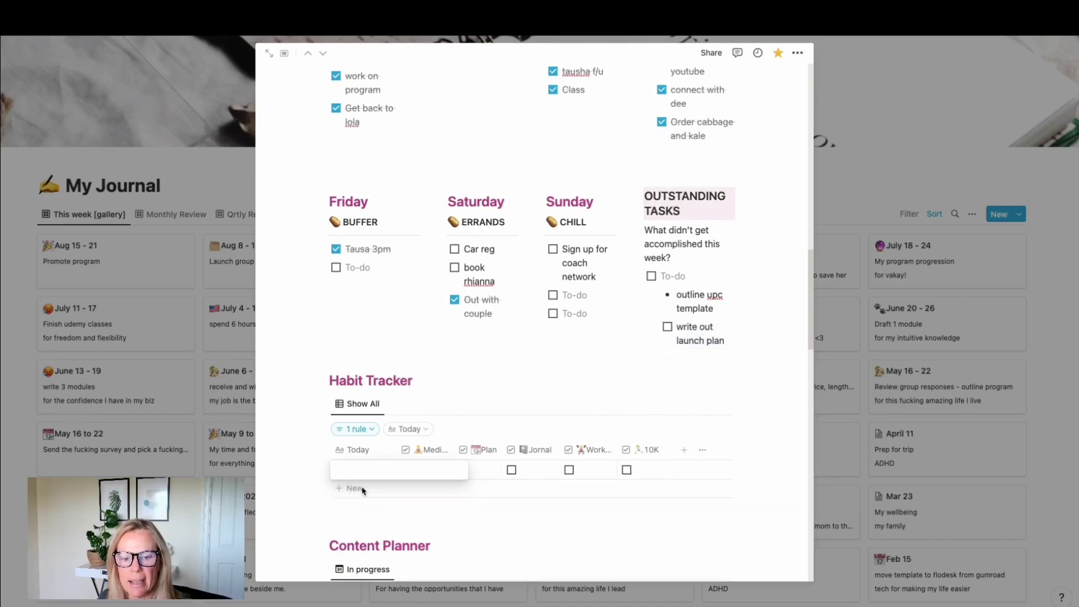
pyautogui.click(612, 524)
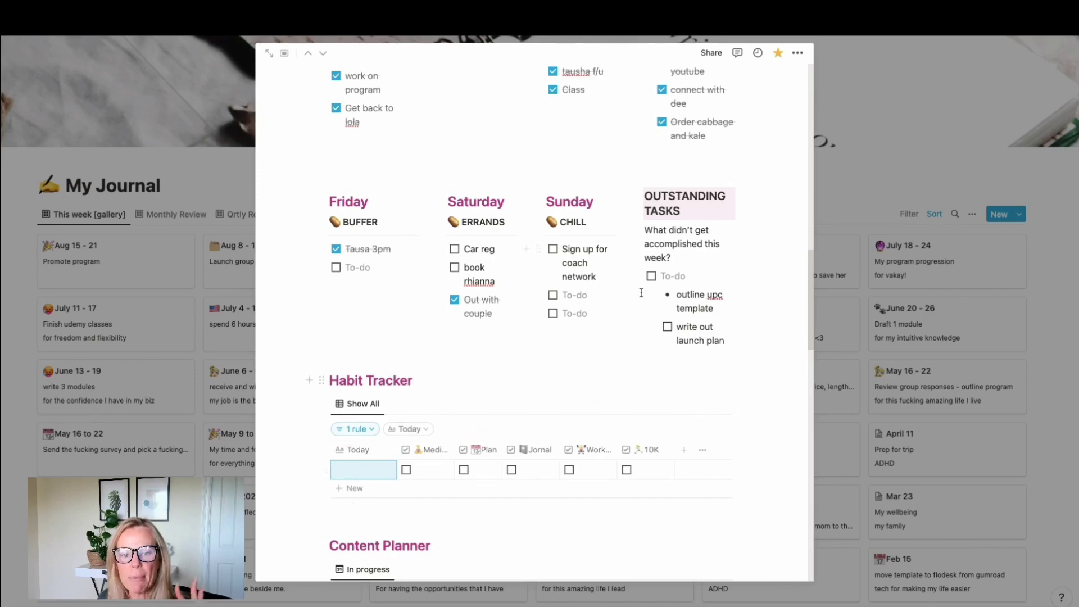
# Tick all five habits in the new row: Meditate, Plan, Journal, Workout and 10K.
pyautogui.scroll(3, 619, 290)
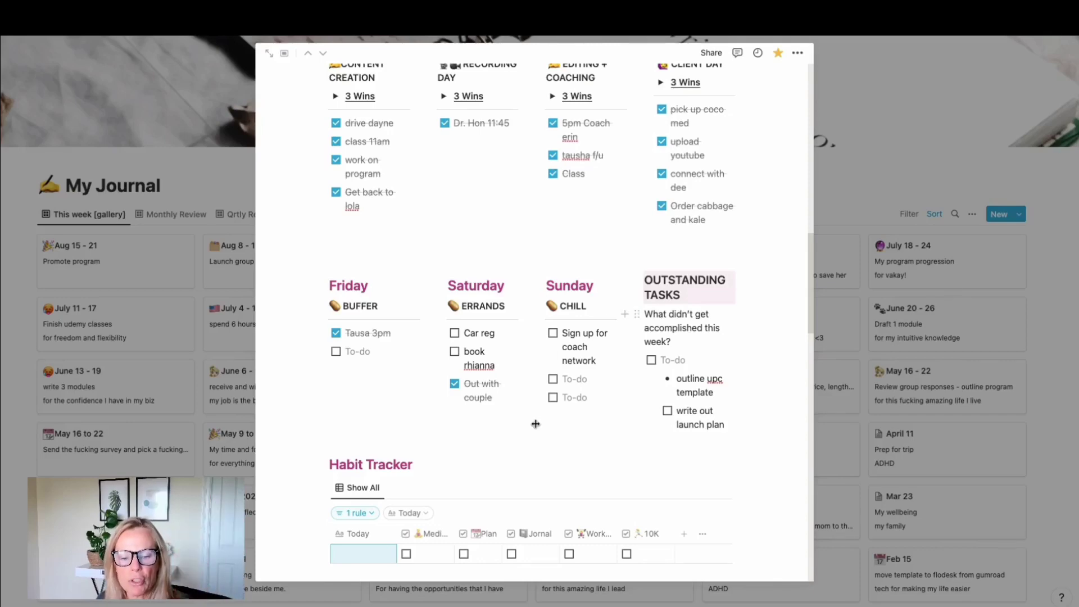
pyautogui.scroll(-5, 535, 424)
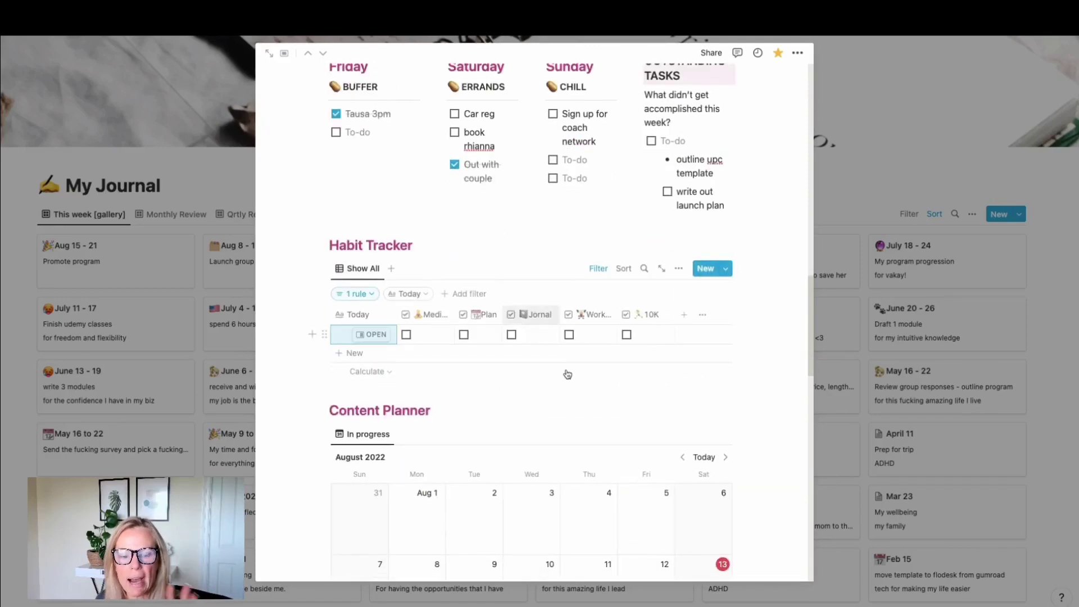
pyautogui.moveTo(568, 374)
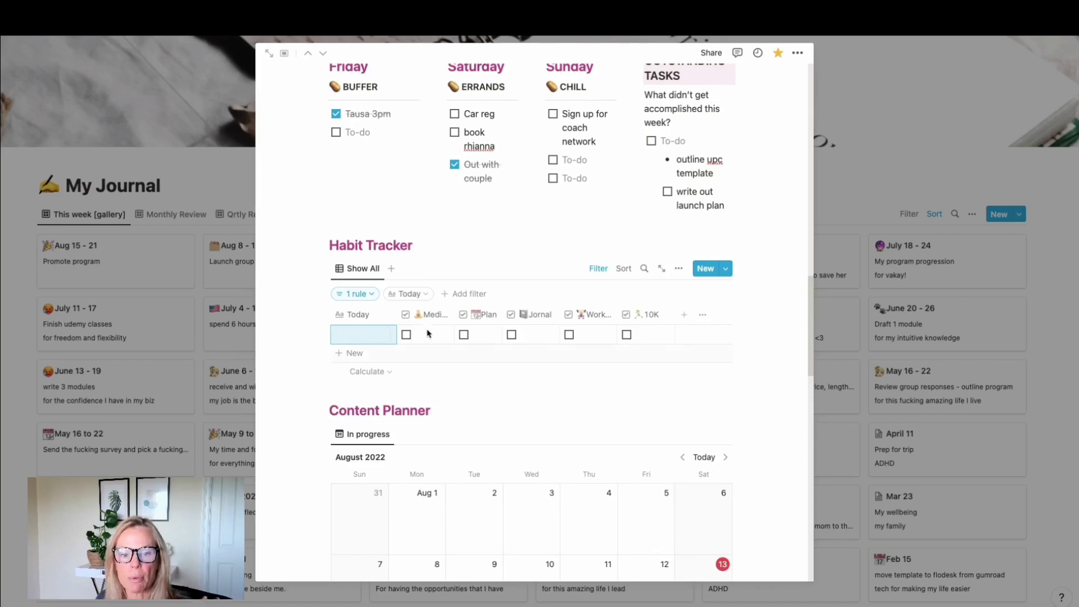
pyautogui.click(407, 336)
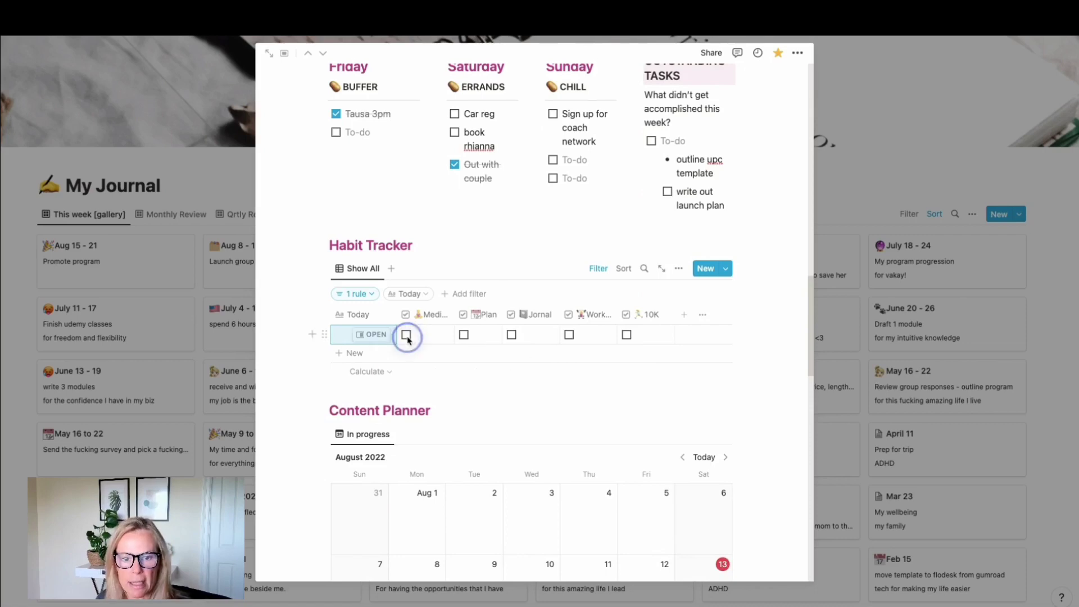
pyautogui.click(464, 334)
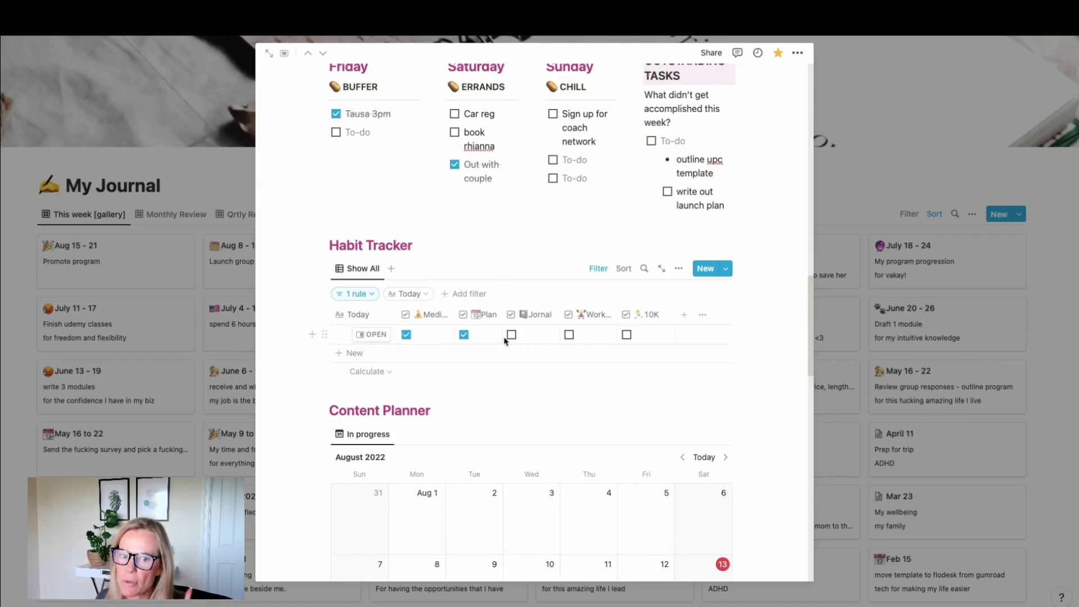
pyautogui.click(511, 335)
pyautogui.click(569, 336)
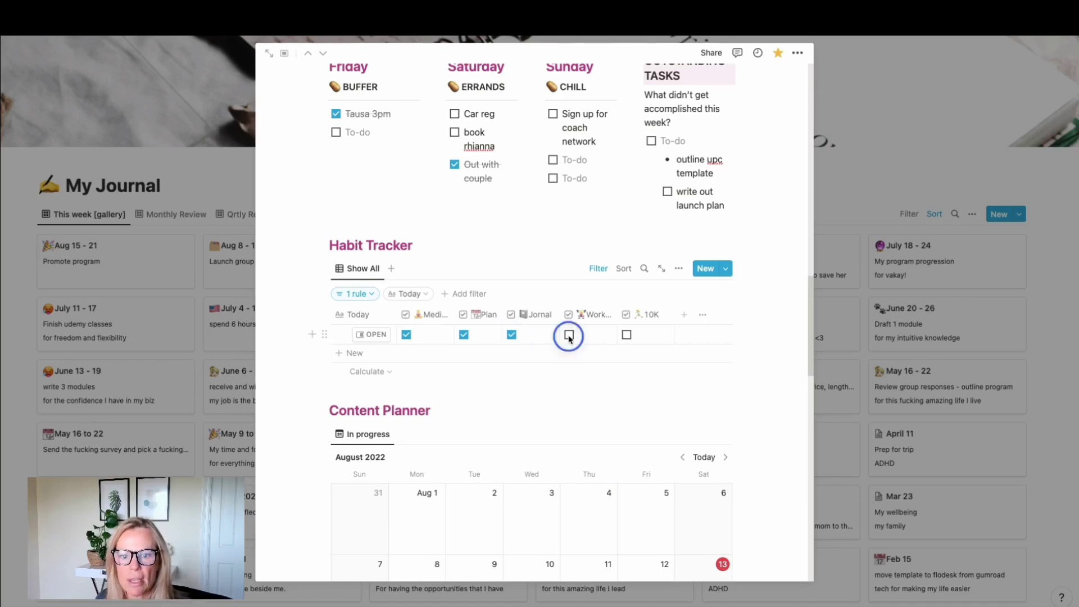
pyautogui.click(626, 335)
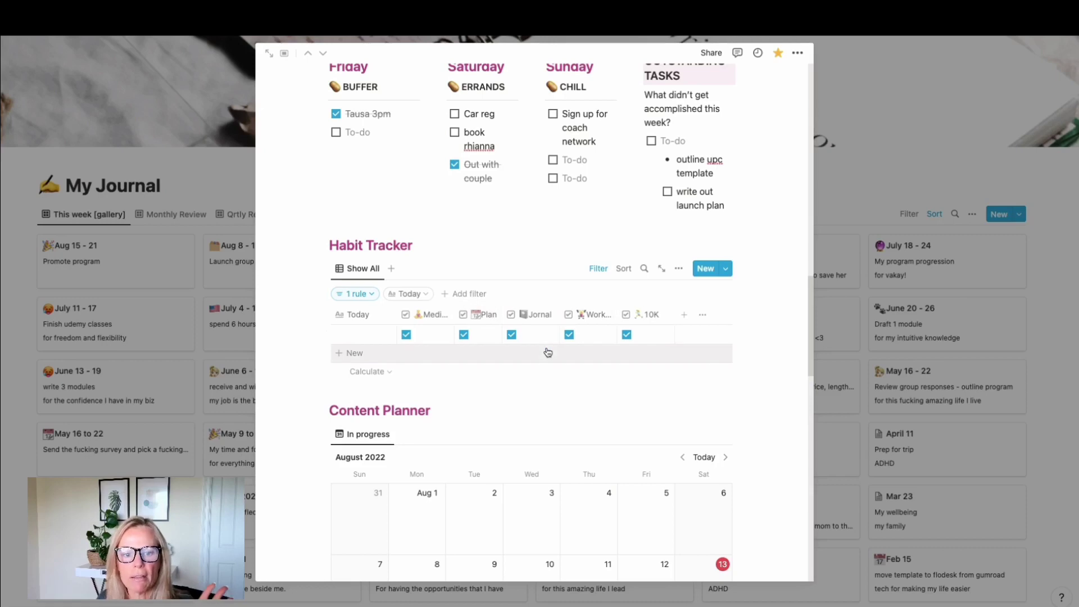
pyautogui.scroll(-5, 626, 389)
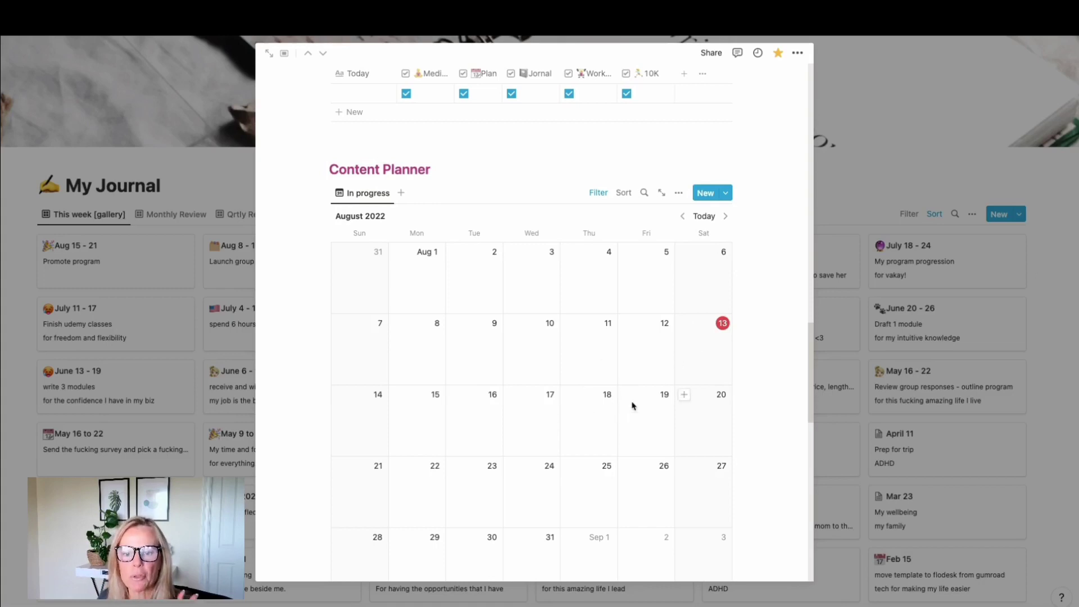
pyautogui.scroll(-1, 632, 406)
pyautogui.scroll(-2, 632, 405)
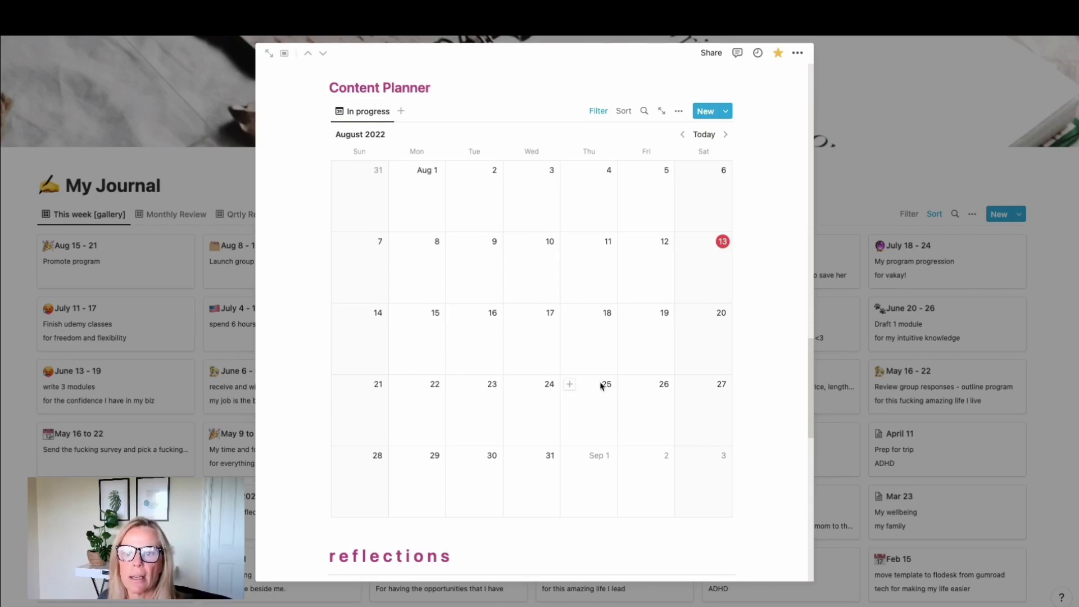
pyautogui.scroll(-2, 660, 367)
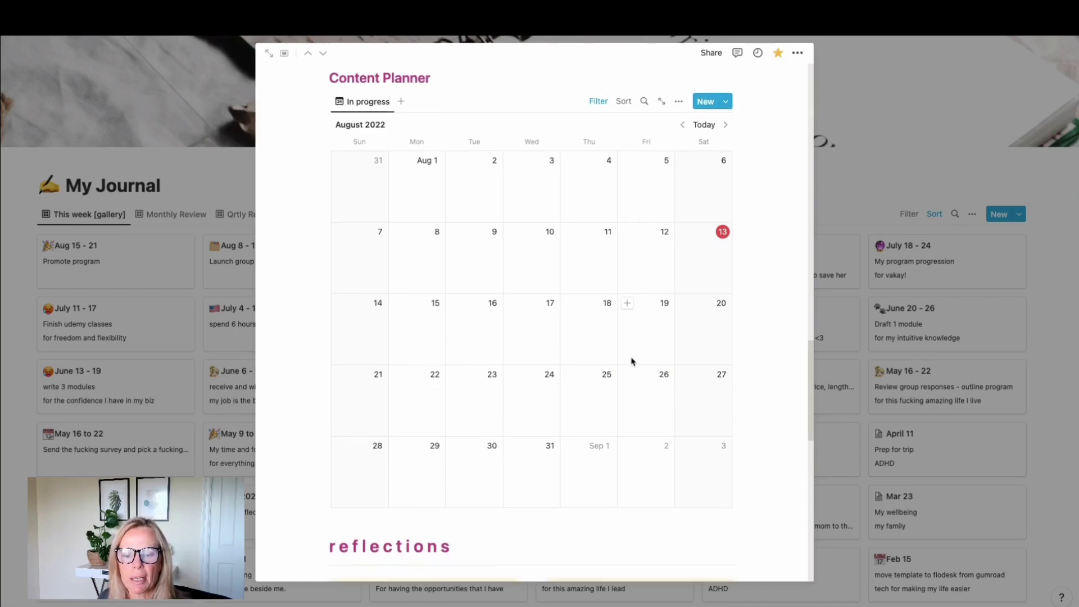
pyautogui.scroll(-3, 635, 362)
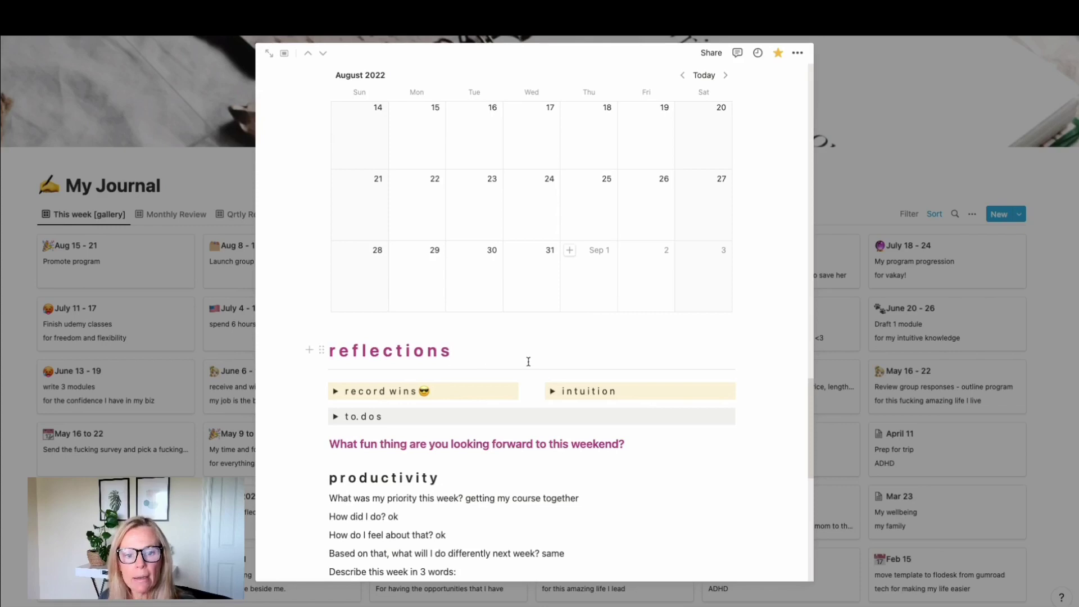
pyautogui.scroll(-1, 557, 358)
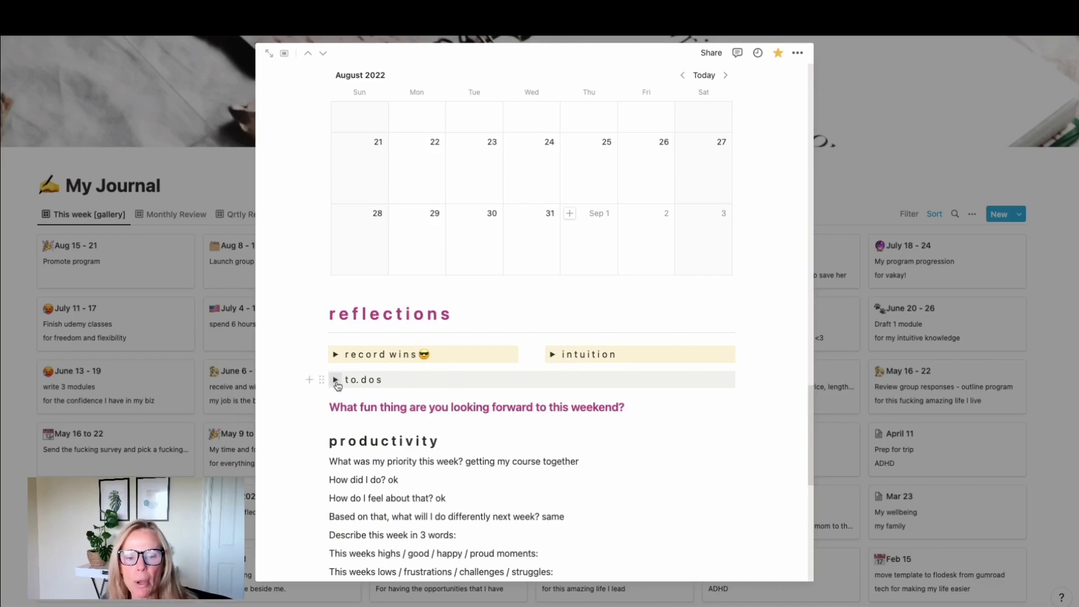
# Expand the to.dos section, review its Tasks table, then fold it closed again.
pyautogui.click(337, 380)
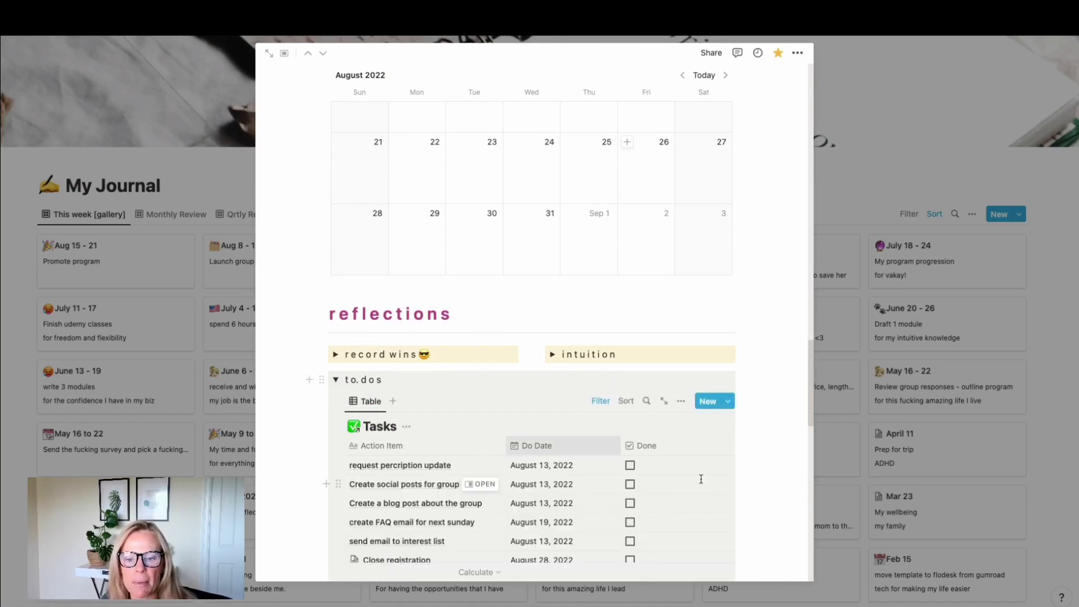
pyautogui.scroll(-2, 701, 479)
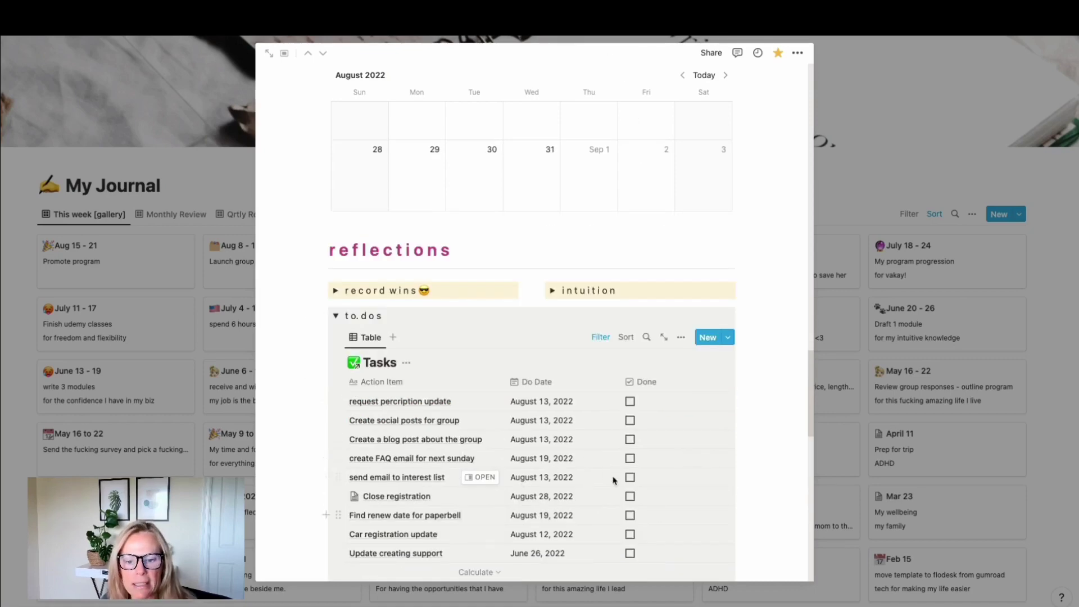
pyautogui.scroll(-1, 639, 467)
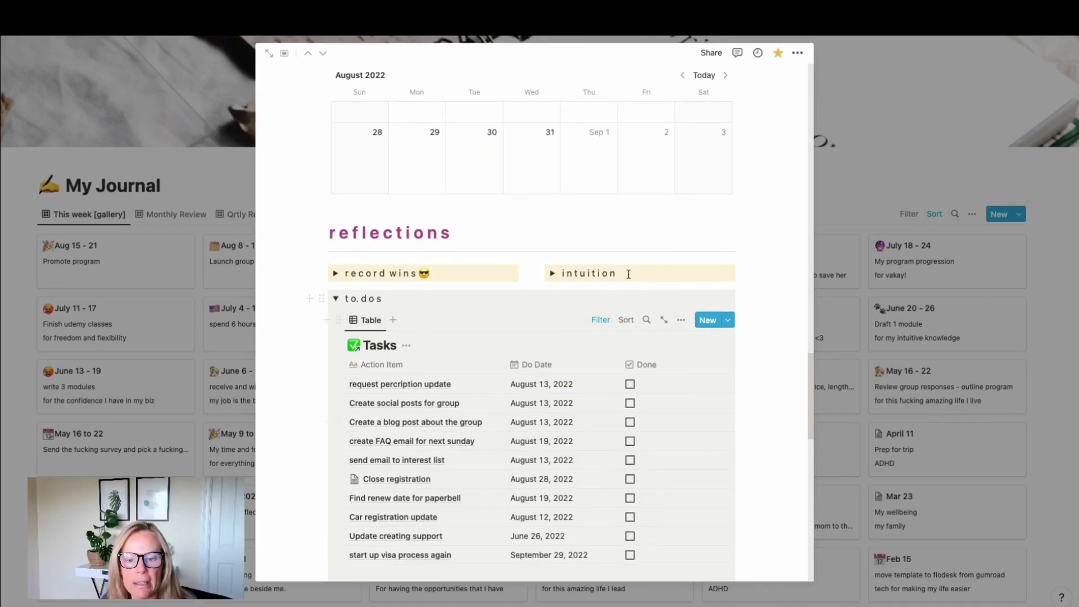
pyautogui.scroll(-3, 455, 403)
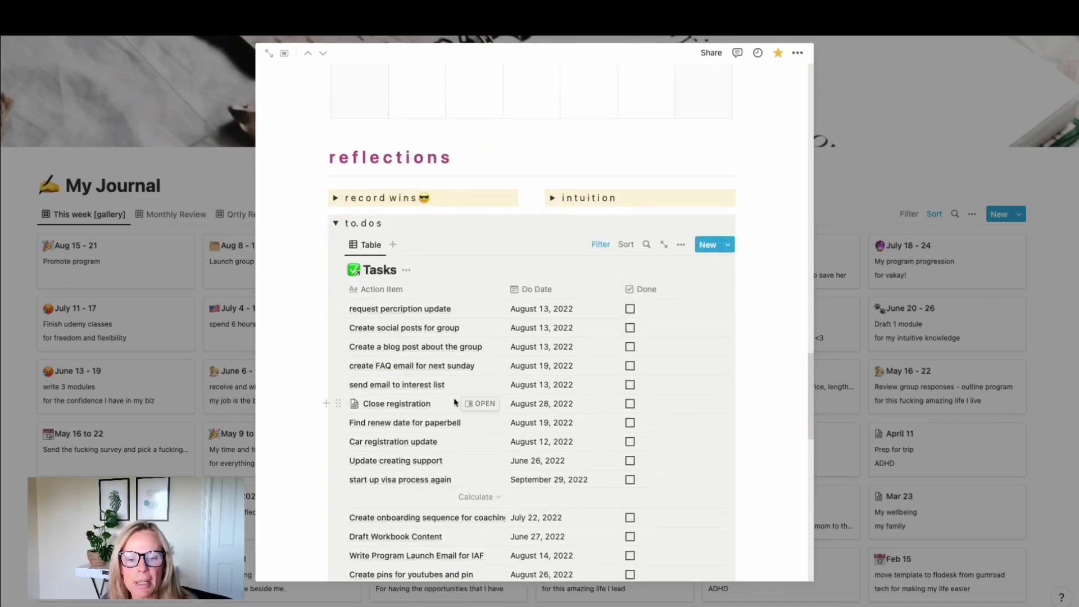
pyautogui.click(335, 223)
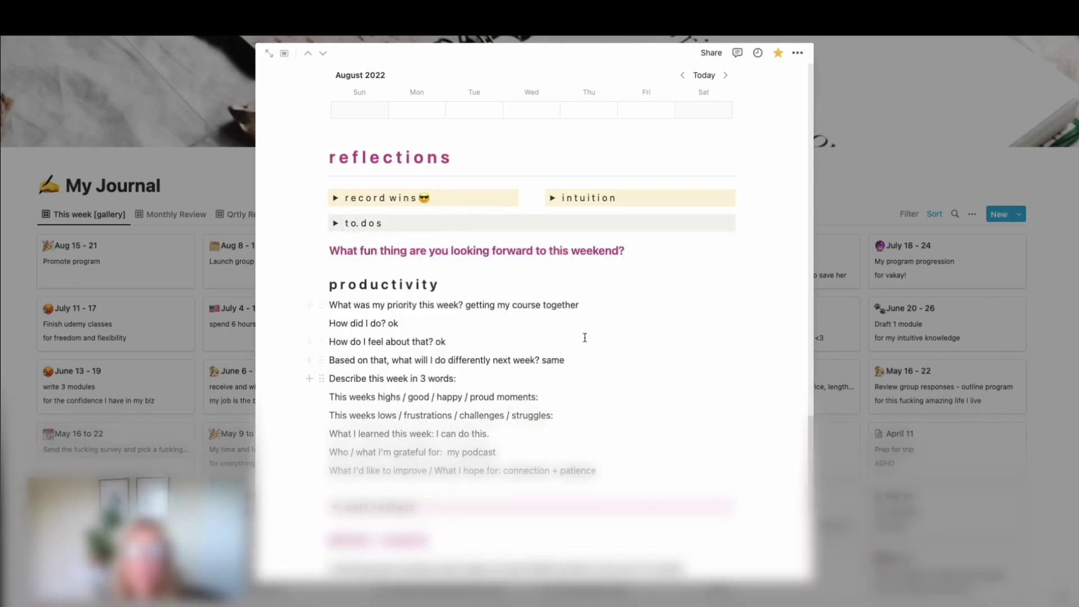
pyautogui.scroll(-2, 547, 447)
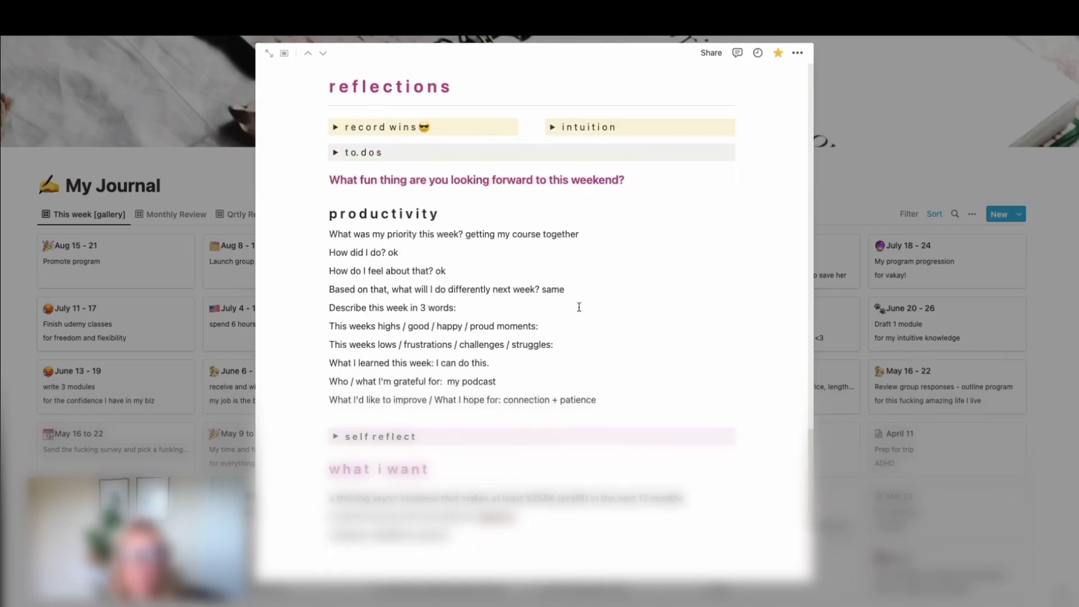
pyautogui.scroll(-2, 595, 338)
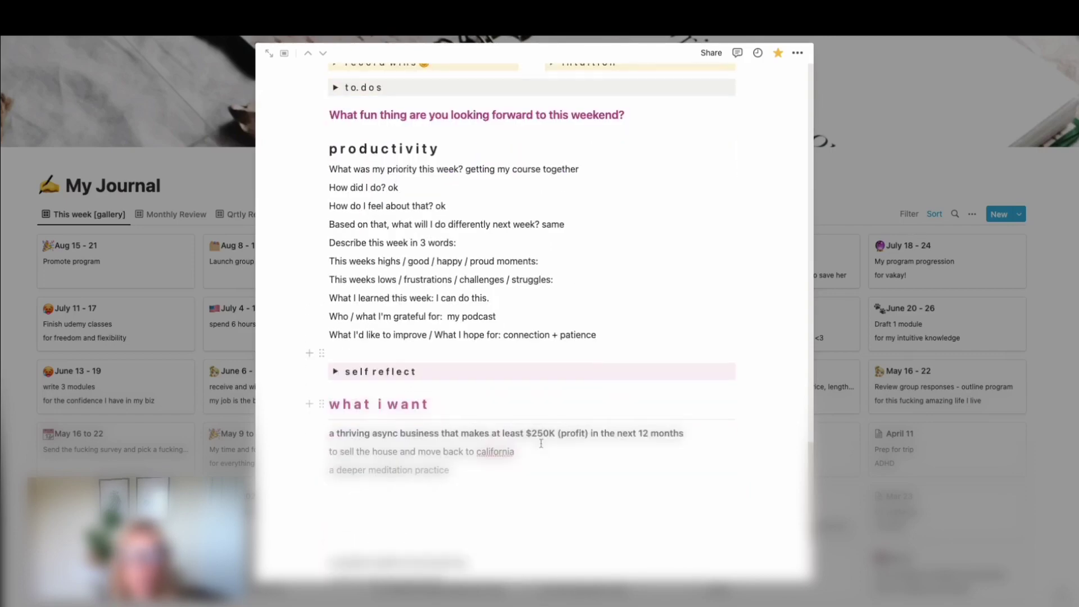
pyautogui.scroll(-3, 557, 406)
# Close the Aug 8 - 14 entry and return to the My Journal gallery to add a new page.
pyautogui.scroll(-10, 537, 397)
pyautogui.scroll(5, 526, 405)
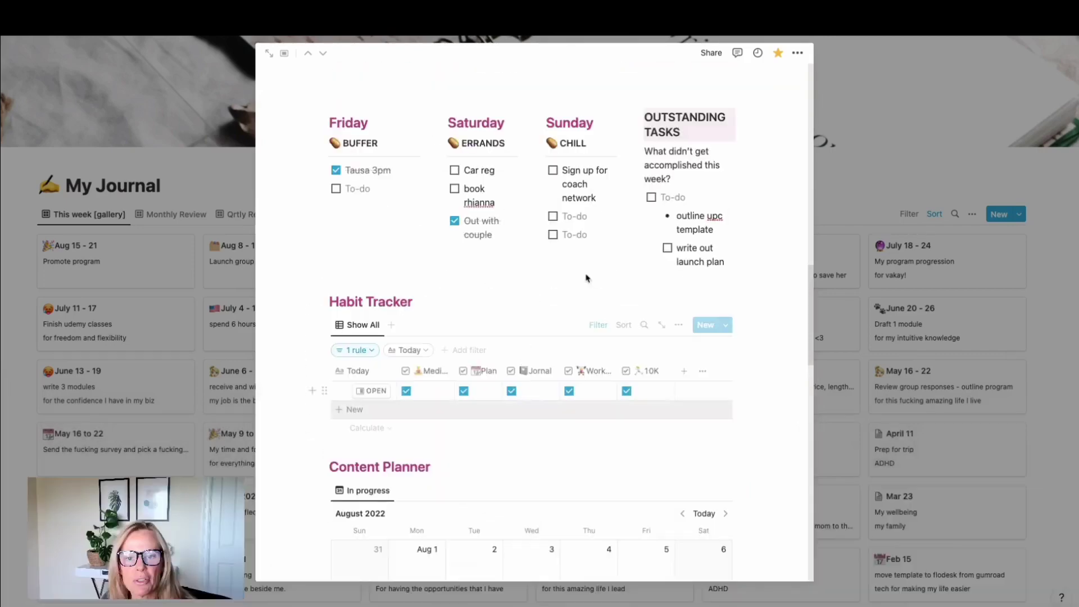
pyautogui.scroll(20, 629, 253)
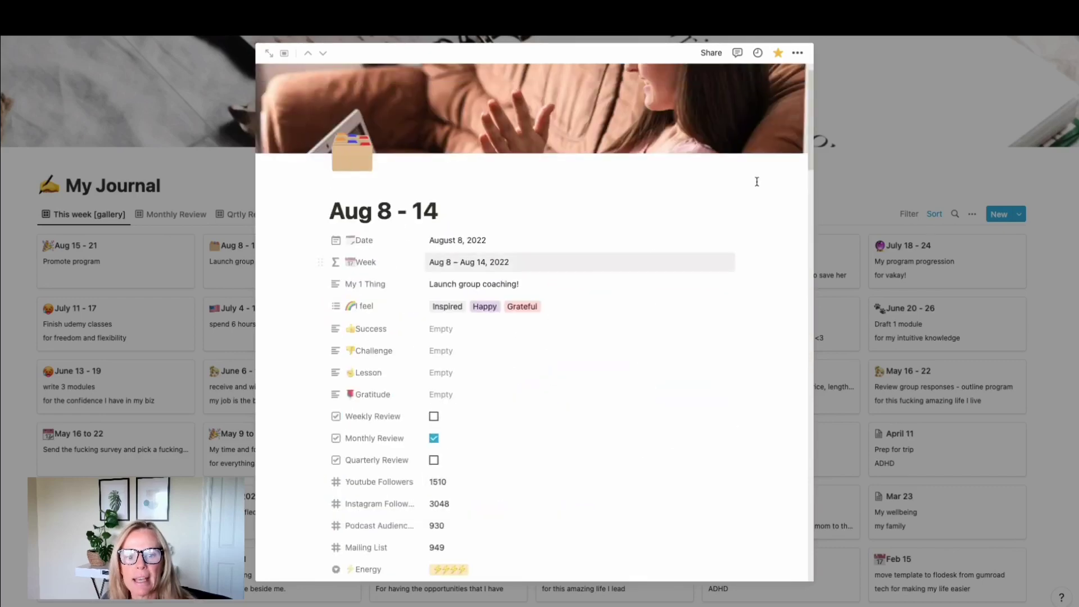
pyautogui.click(887, 174)
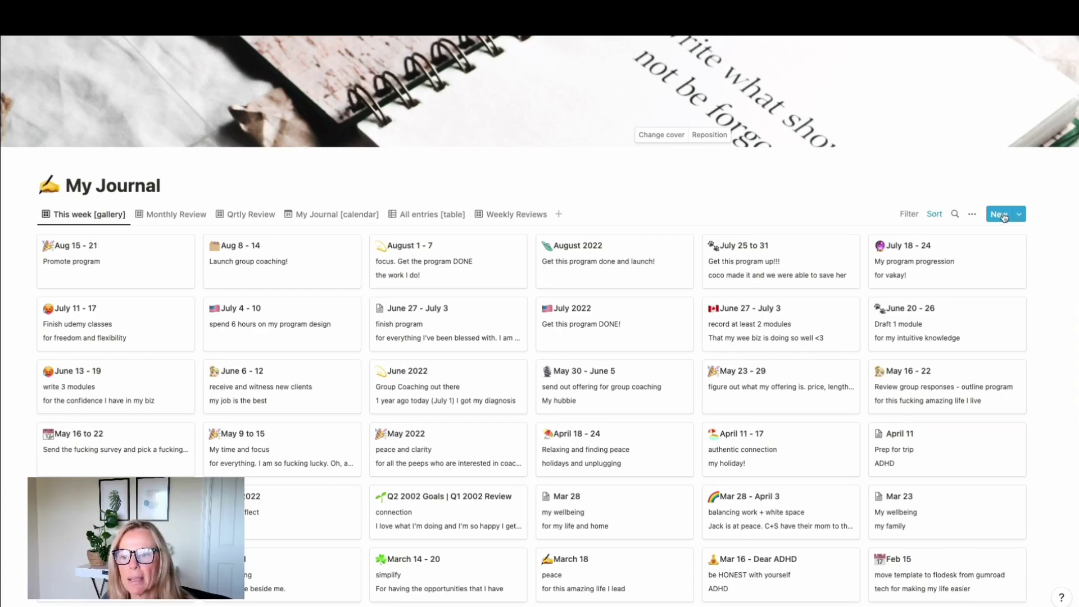
pyautogui.click(1002, 215)
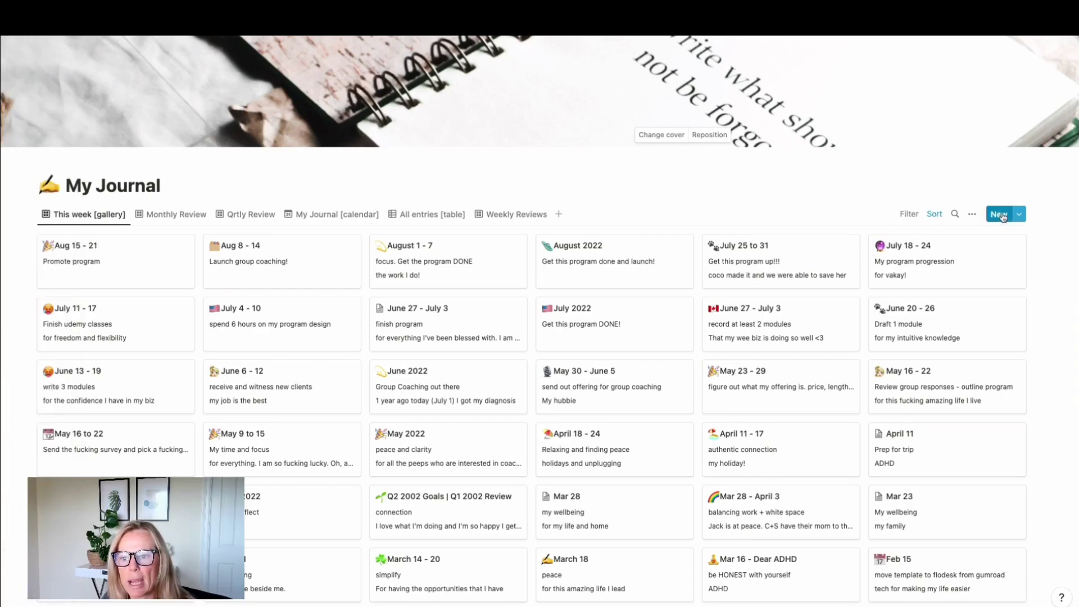
# Create a new My Journal page from the Weekly Template.
pyautogui.click(1001, 214)
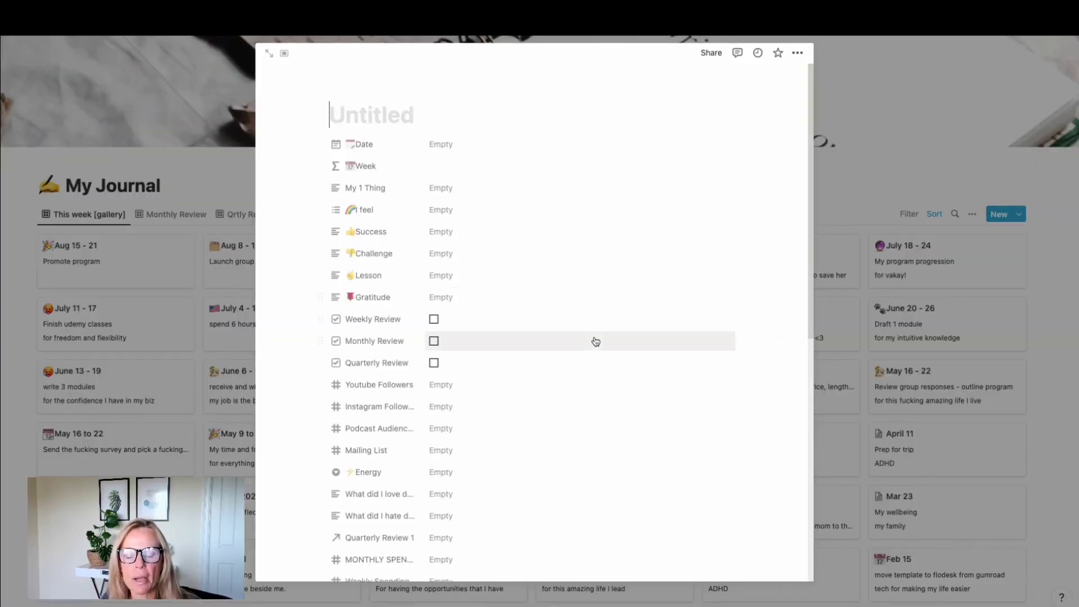
pyautogui.scroll(-8, 596, 343)
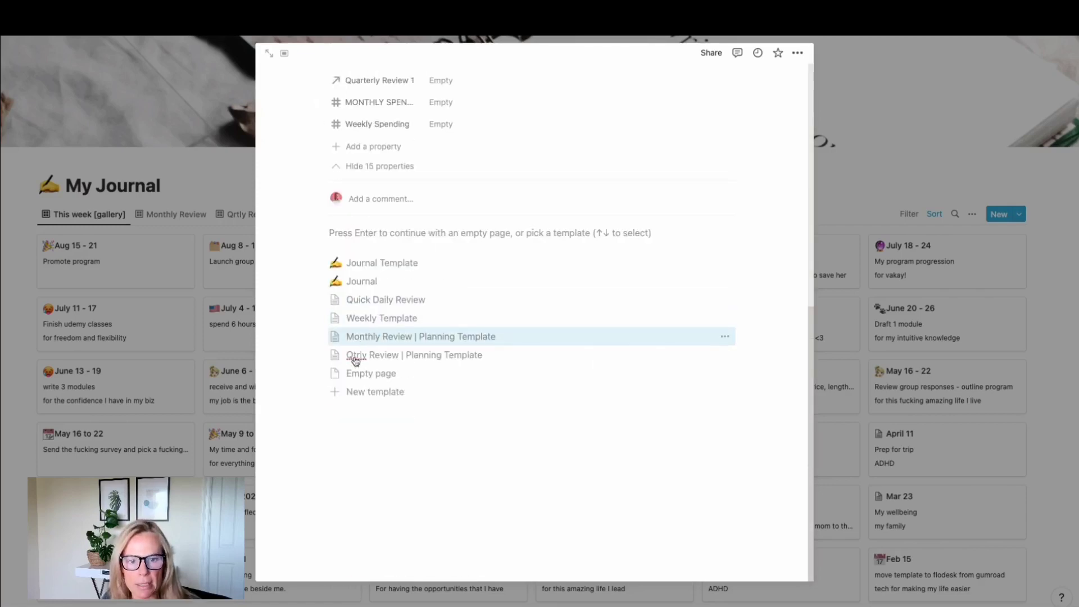
pyautogui.click(364, 319)
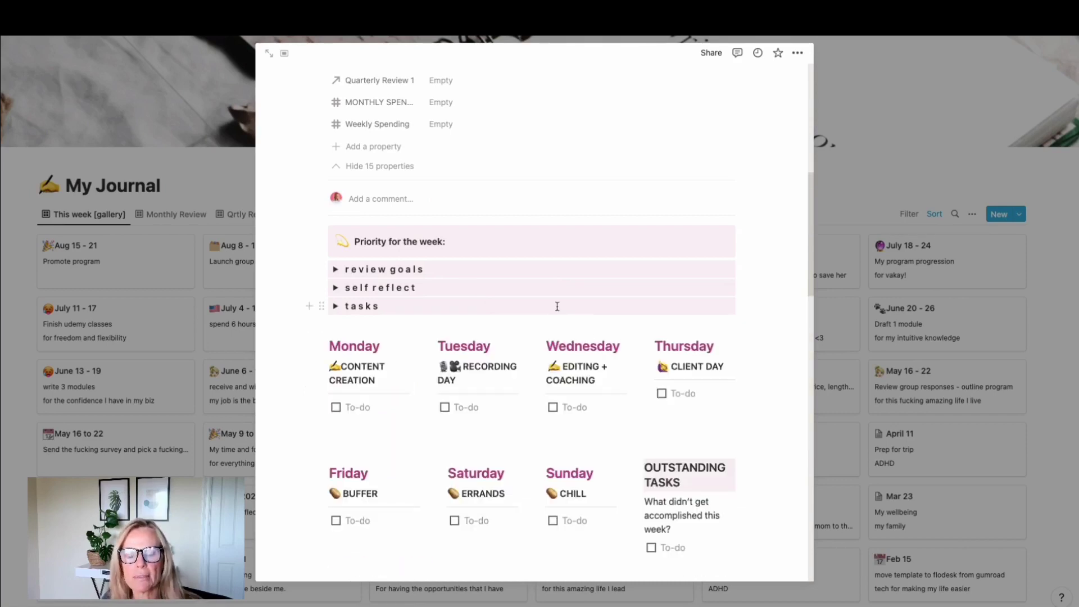
# Set the new entry's Date property to August 15, 2022.
pyautogui.scroll(10, 554, 298)
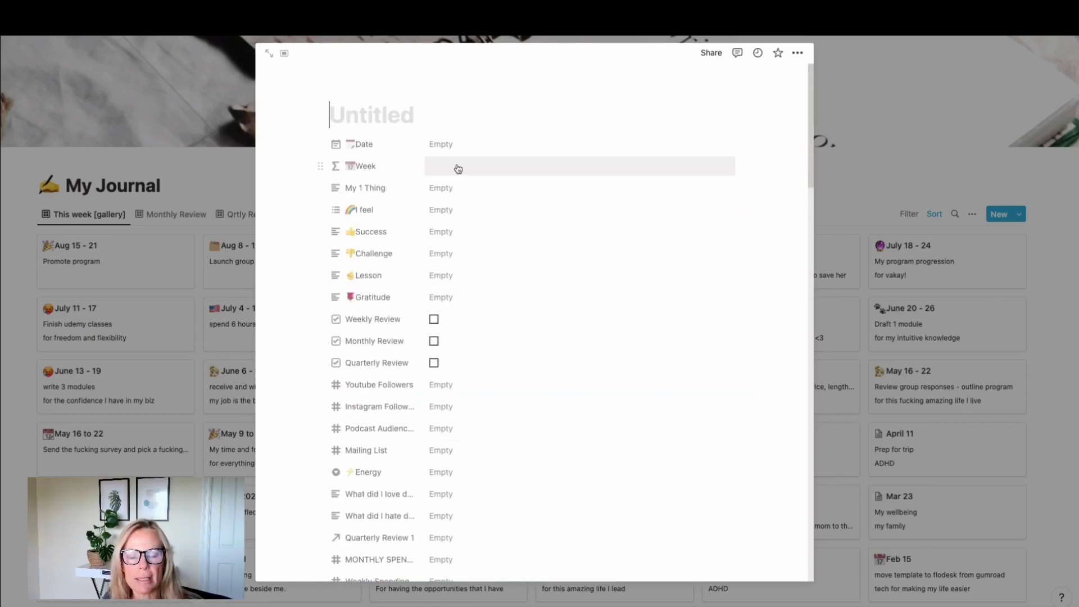
pyautogui.click(442, 144)
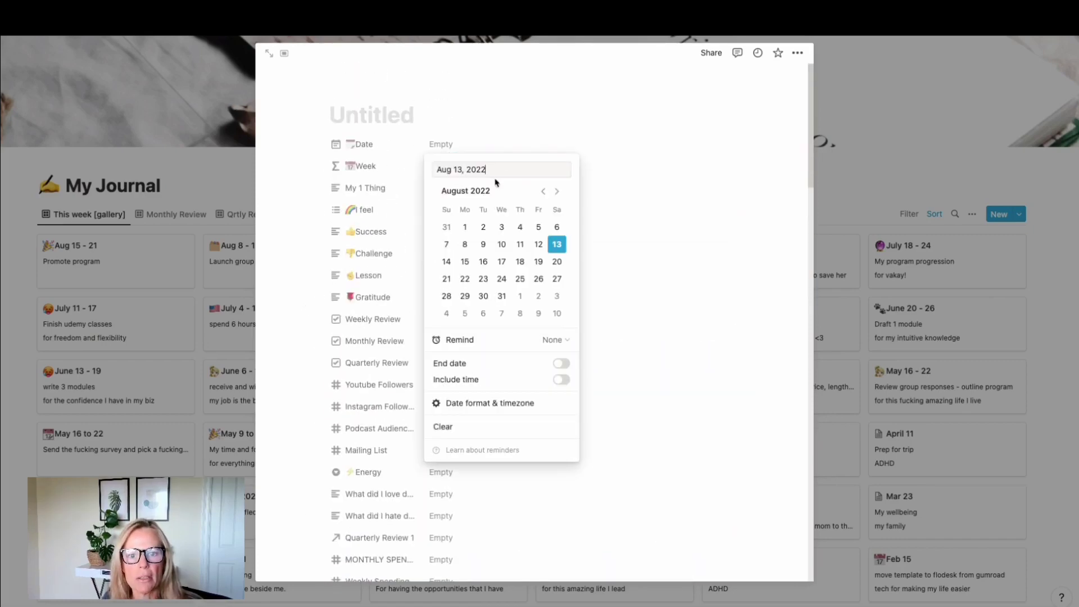
pyautogui.click(466, 262)
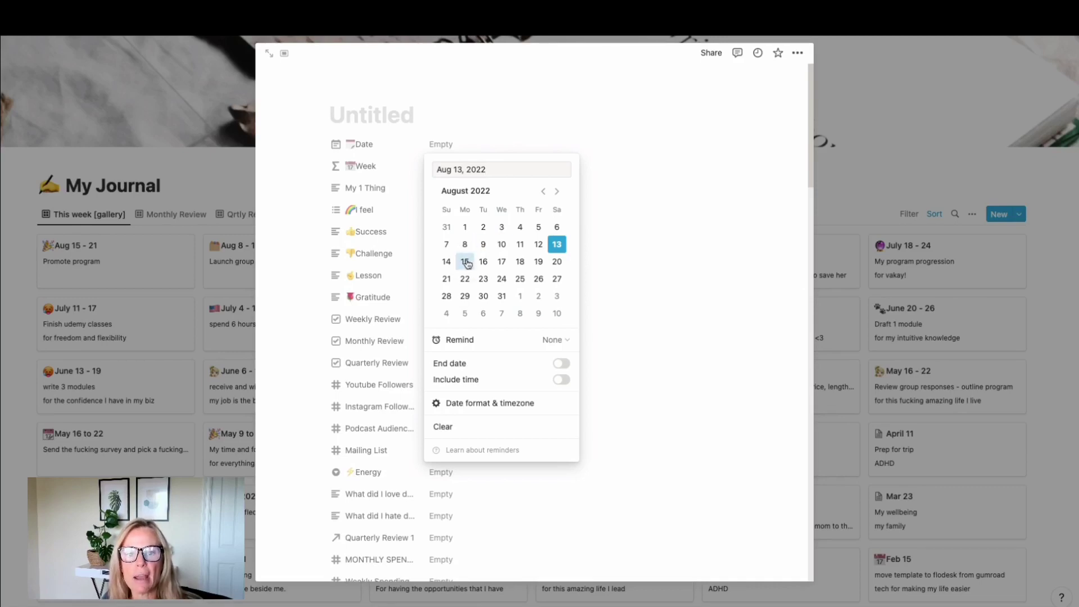
pyautogui.click(466, 262)
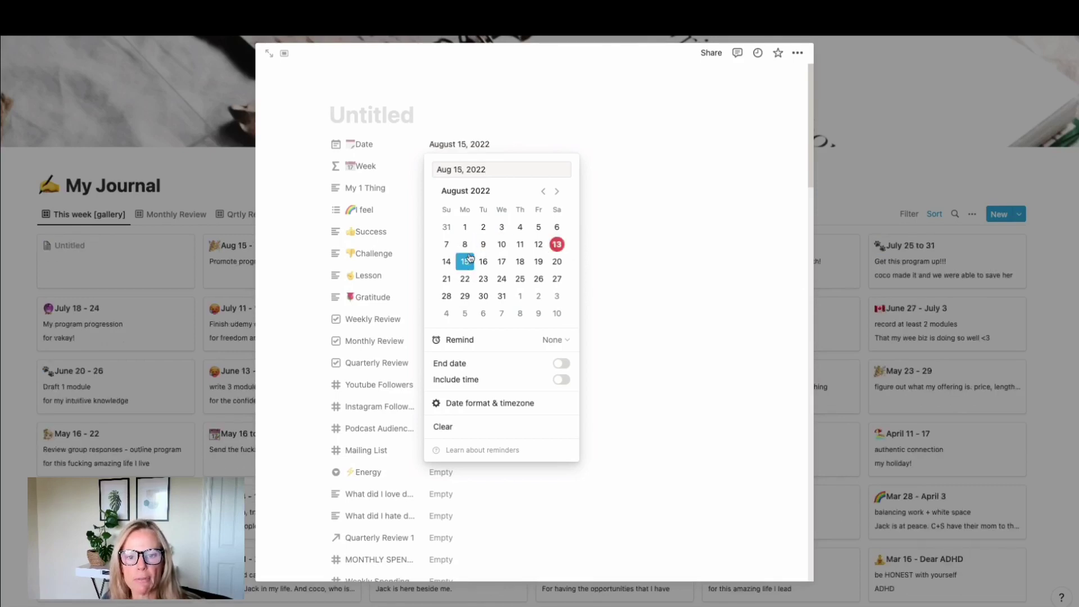
pyautogui.click(392, 129)
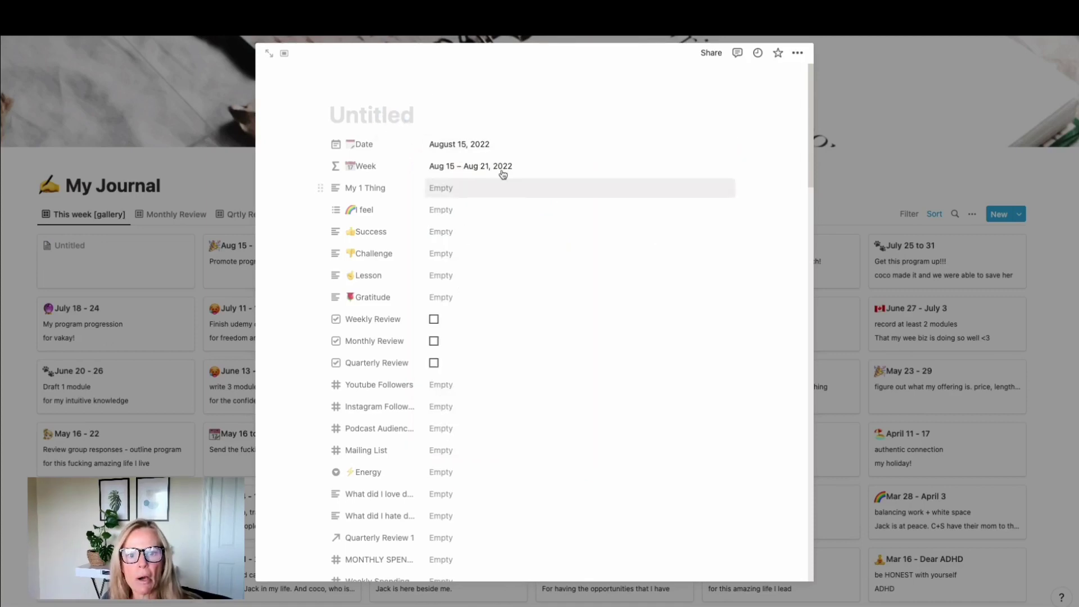
# Title the entry 'Aug 15 - 21' and set My 1 Thing to 'promote program'.
pyautogui.click(362, 110)
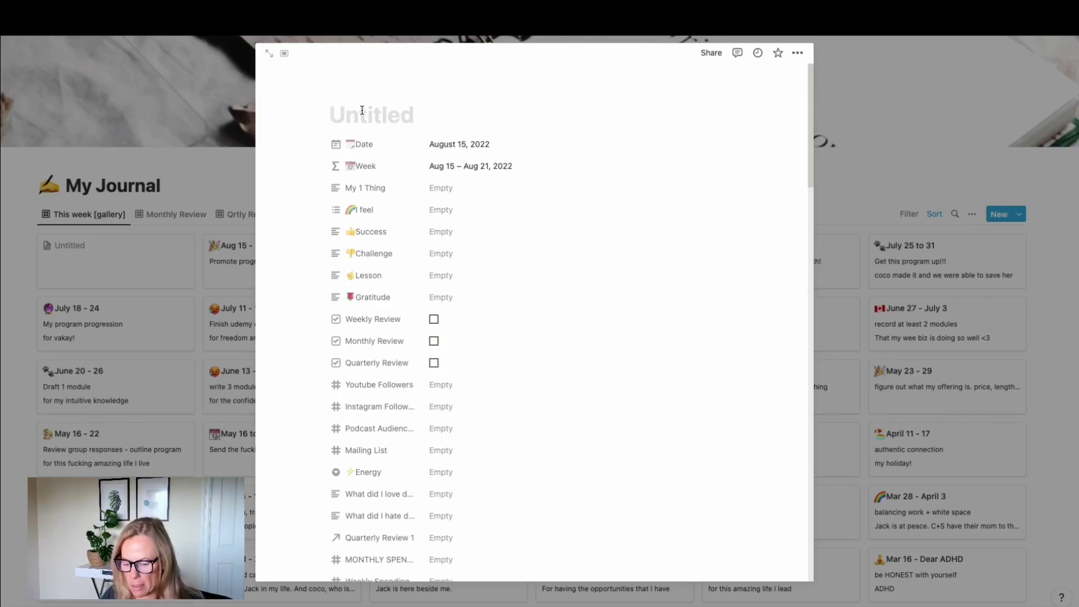
pyautogui.write('Aug 15 ')
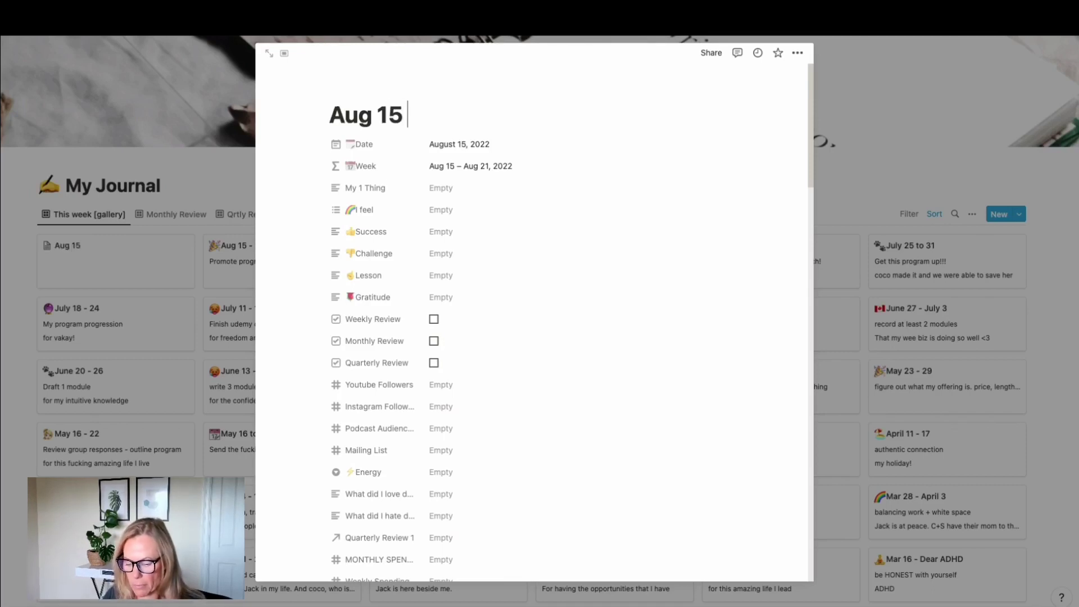
pyautogui.write('- 21')
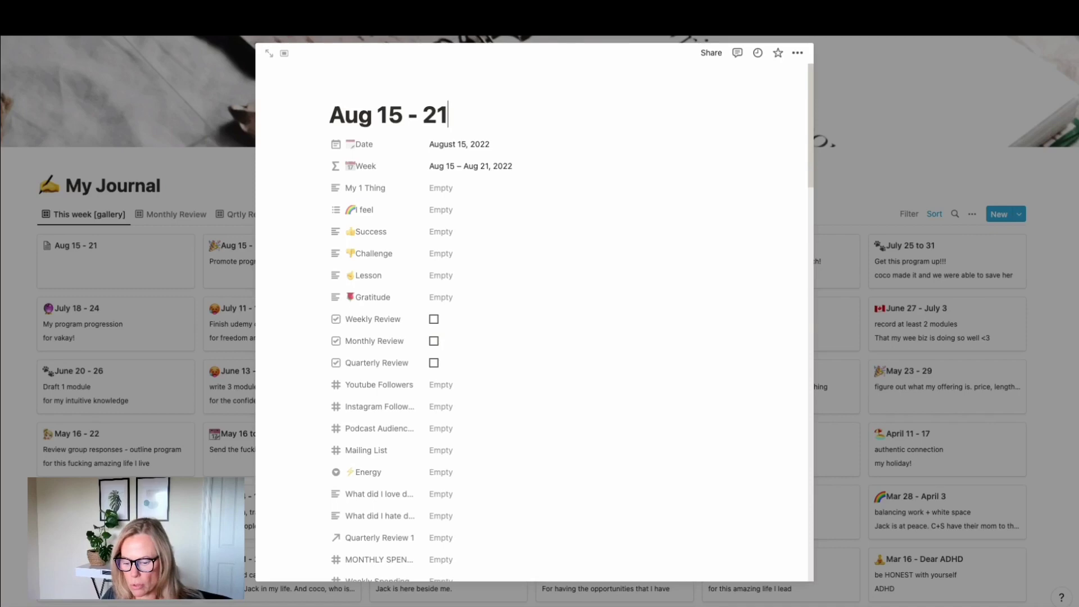
pyautogui.click(459, 192)
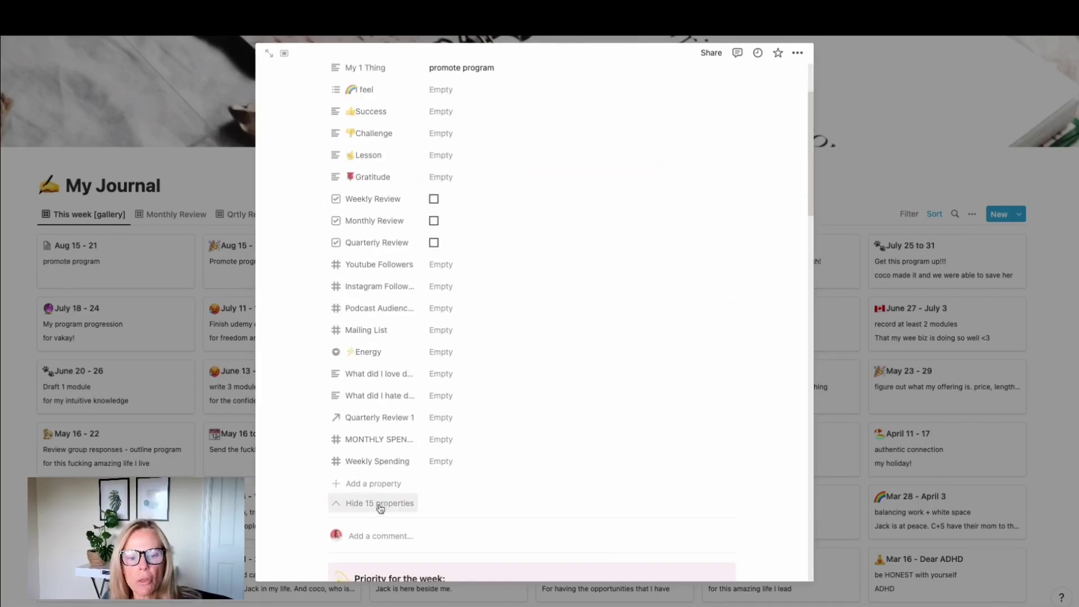
# Hide the 15 extra properties and write 'promote my program' as the week's priority.
pyautogui.click(381, 505)
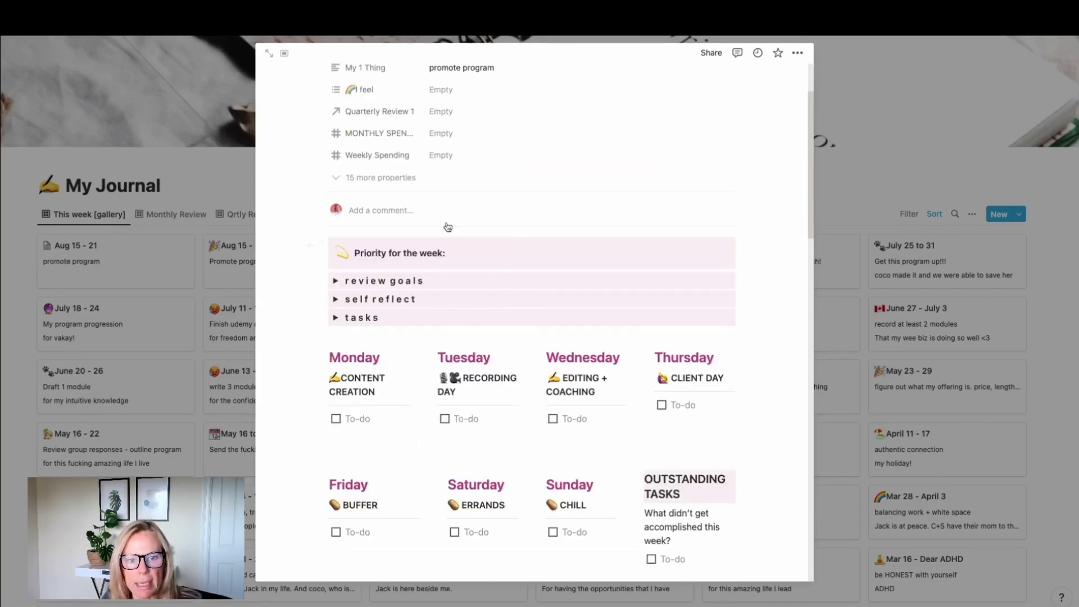
pyautogui.click(501, 251)
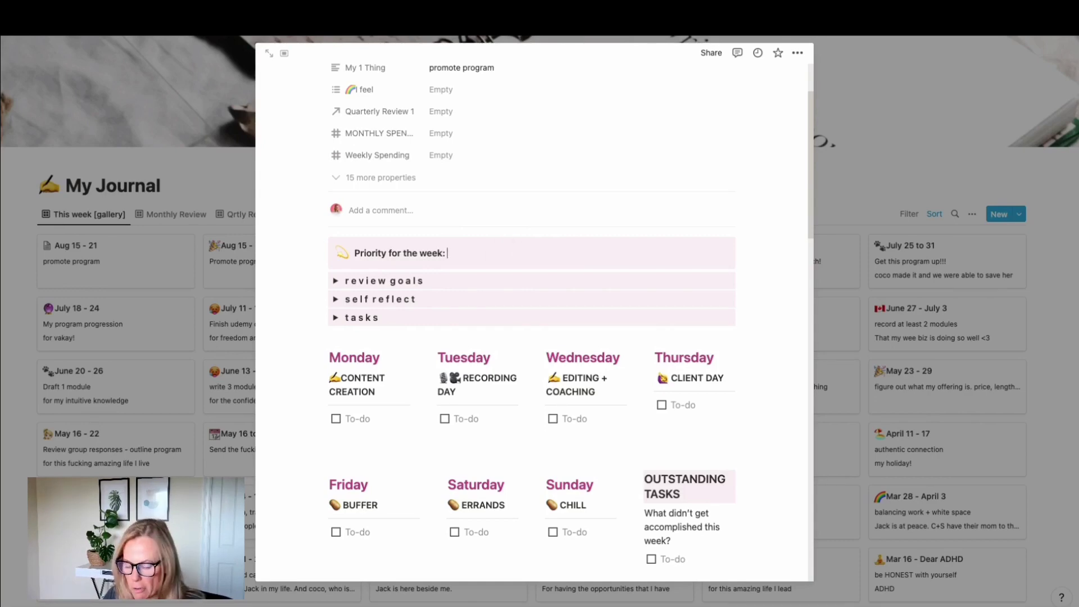
pyautogui.write('promote my program')
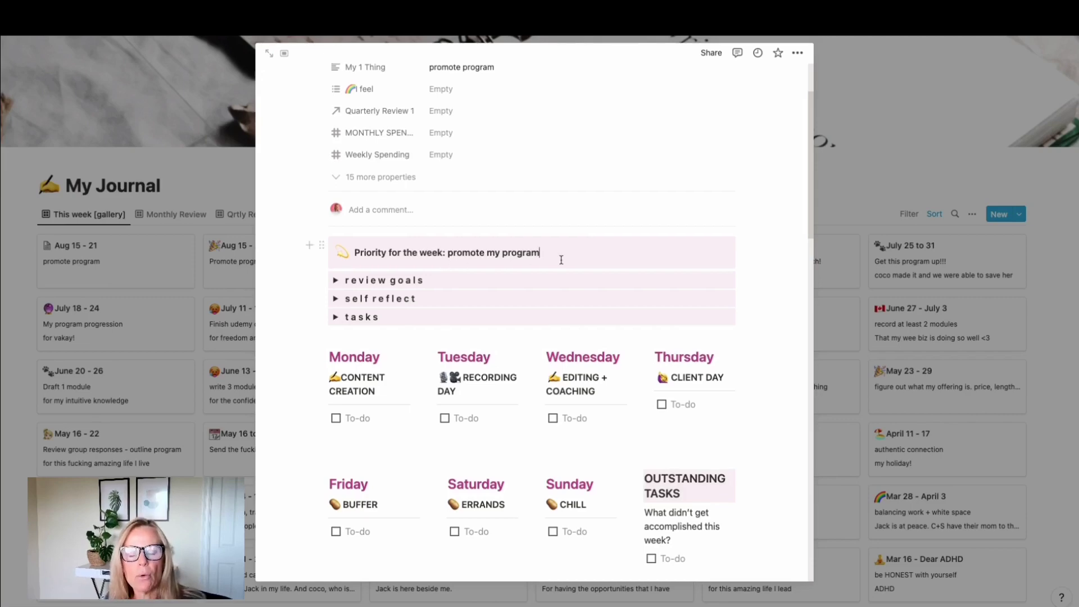
pyautogui.scroll(-2, 496, 272)
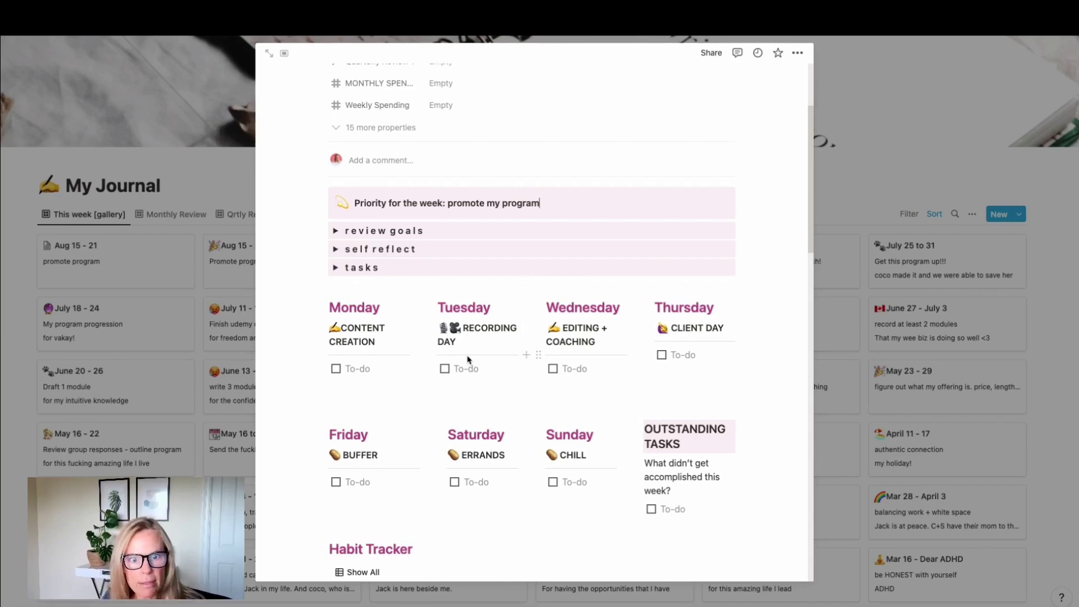
# Toggle the review goals section closed, hiding the 2022 Goals table.
pyautogui.click(336, 232)
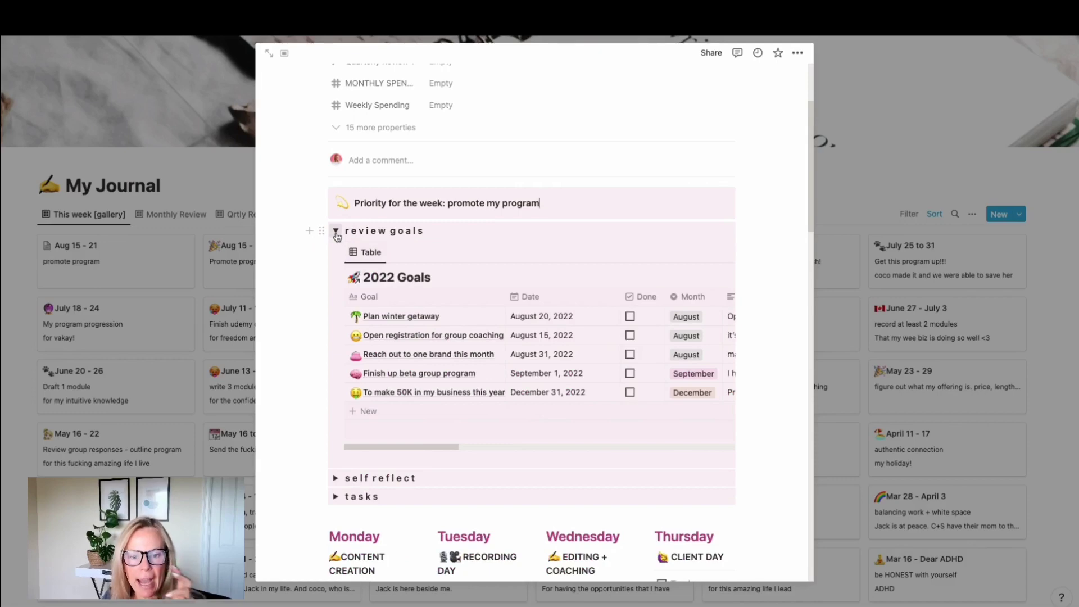
pyautogui.click(336, 231)
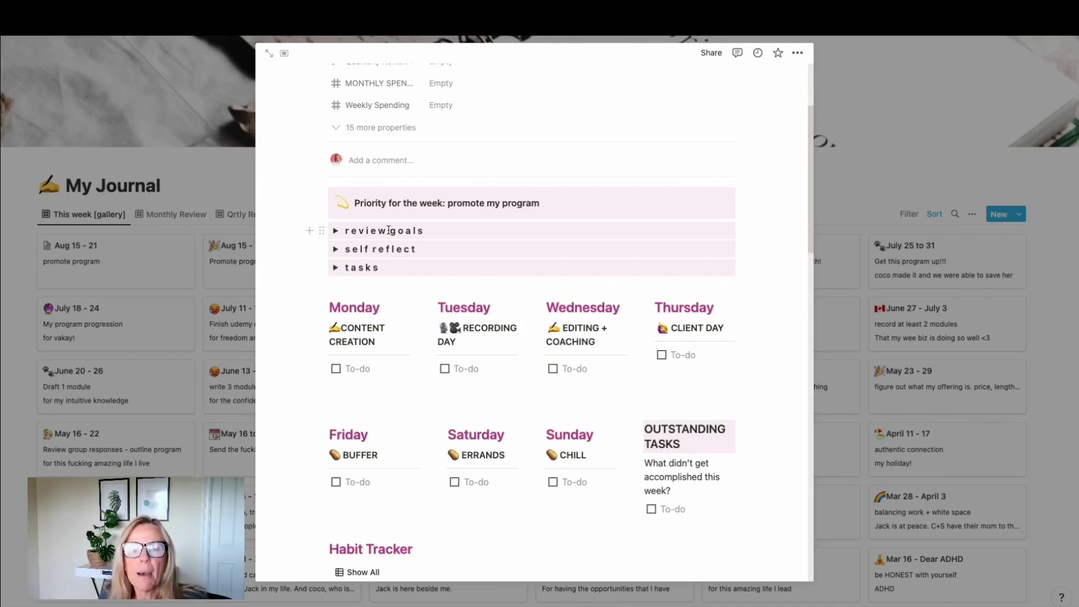
pyautogui.click(335, 250)
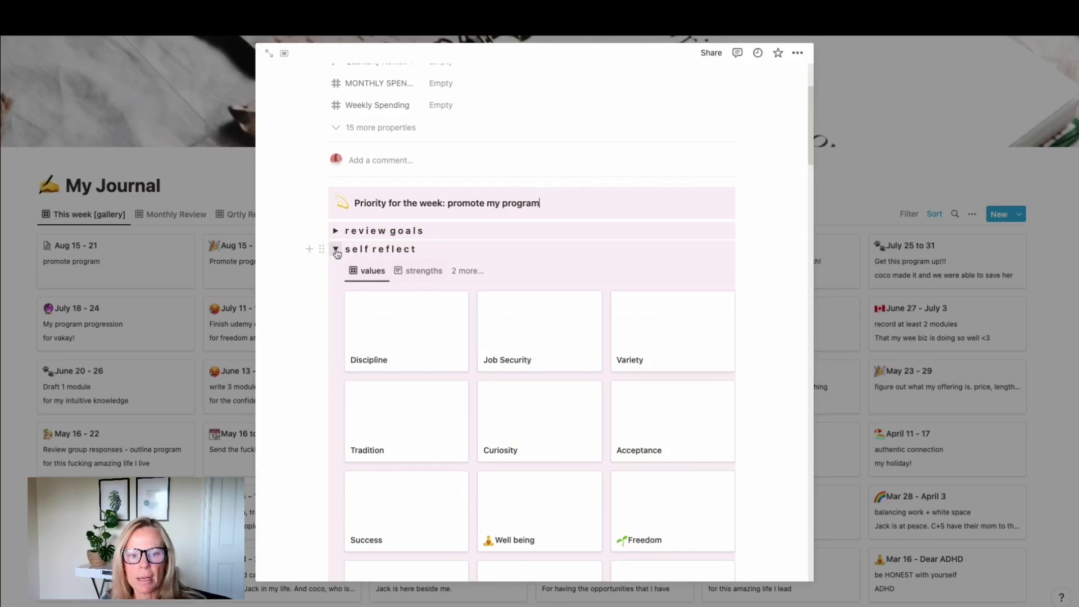
pyautogui.click(370, 279)
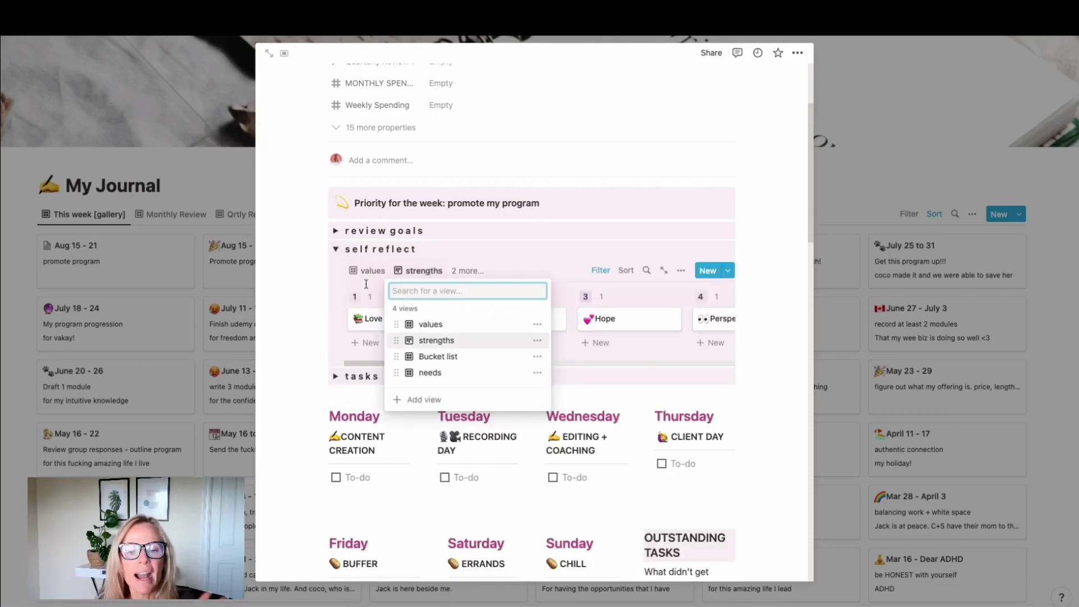
pyautogui.click(460, 271)
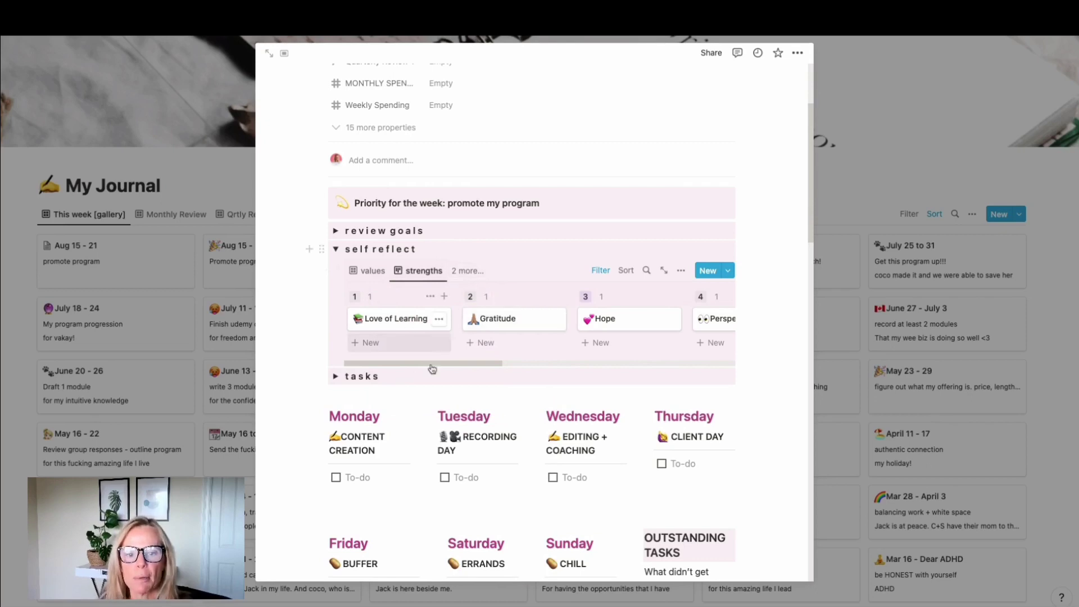
pyautogui.click(434, 362)
pyautogui.moveTo(443, 362); pyautogui.dragTo(512, 366)
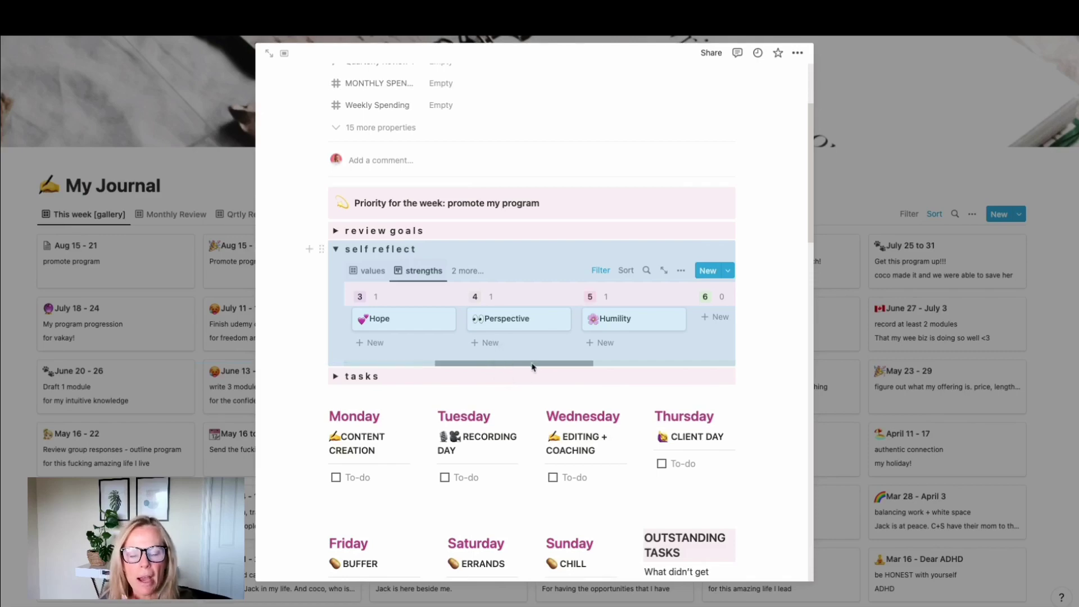
pyautogui.moveTo(532, 366); pyautogui.dragTo(423, 366)
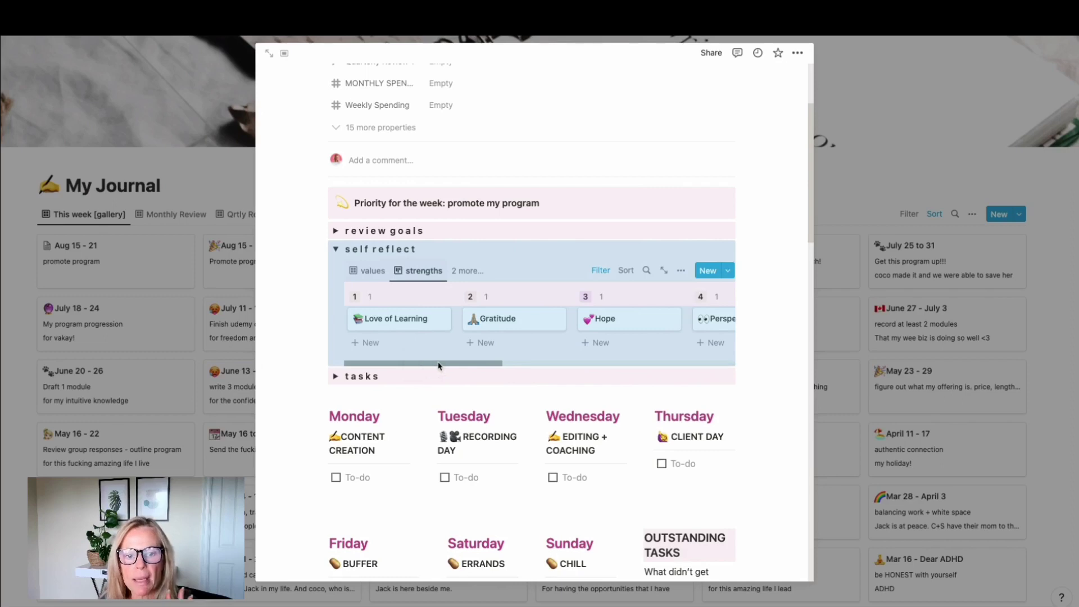
pyautogui.click(756, 409)
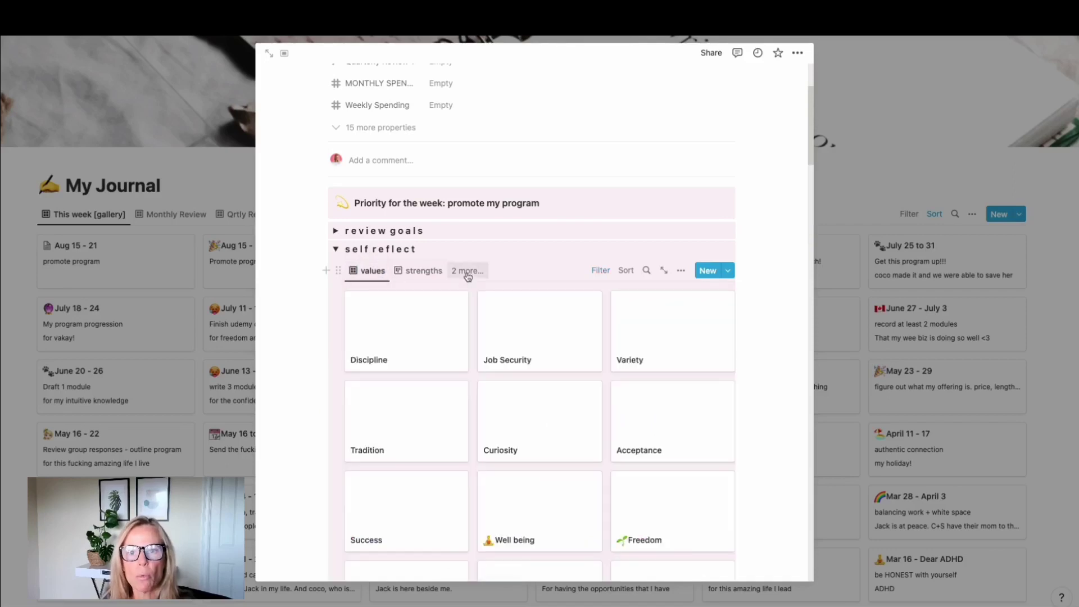
pyautogui.click(468, 272)
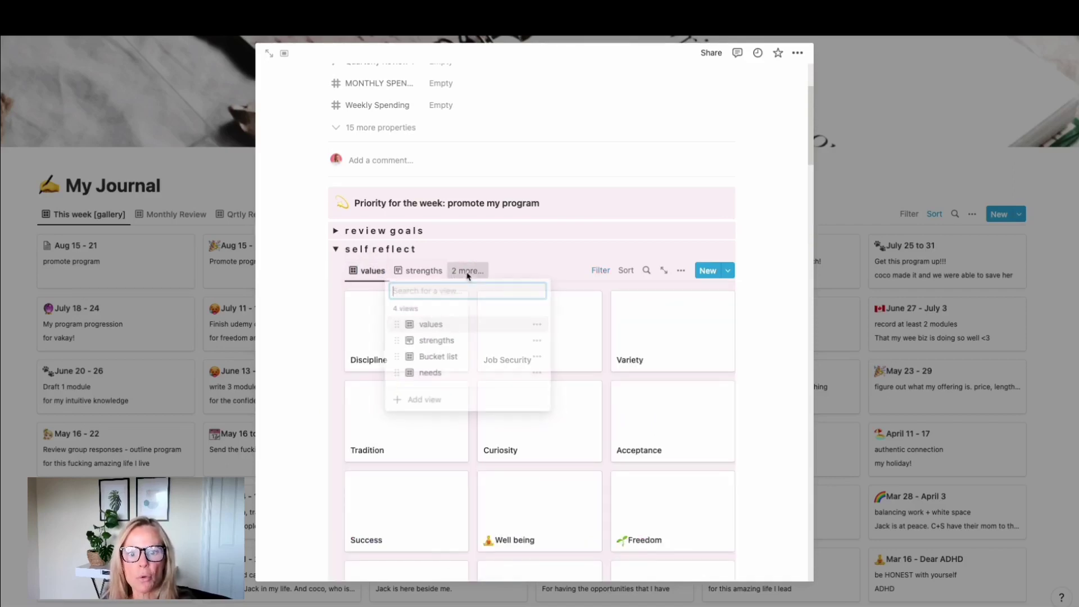
pyautogui.click(432, 373)
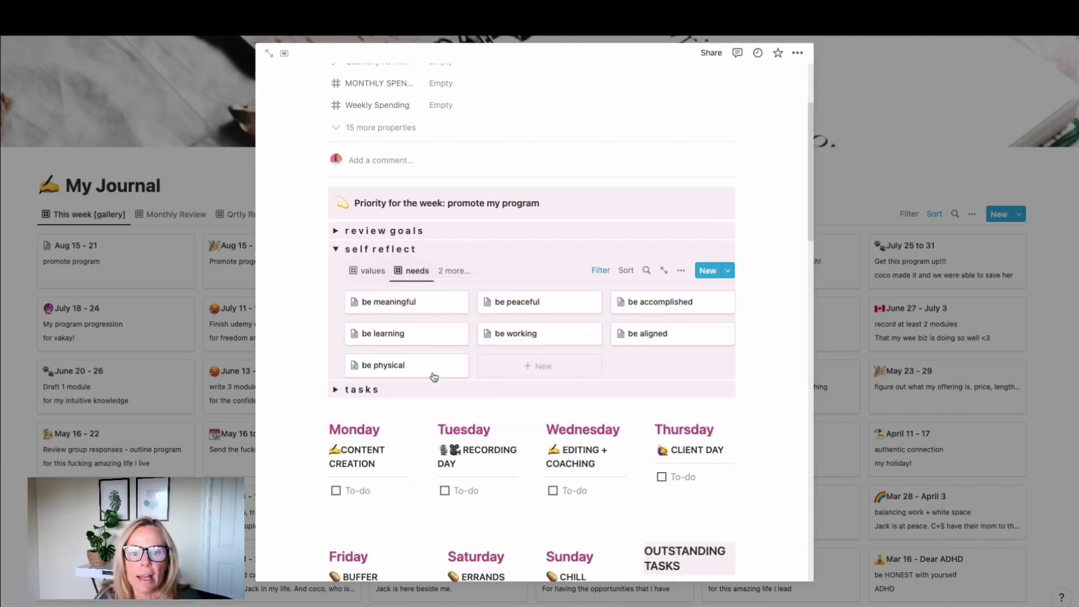
pyautogui.click(335, 253)
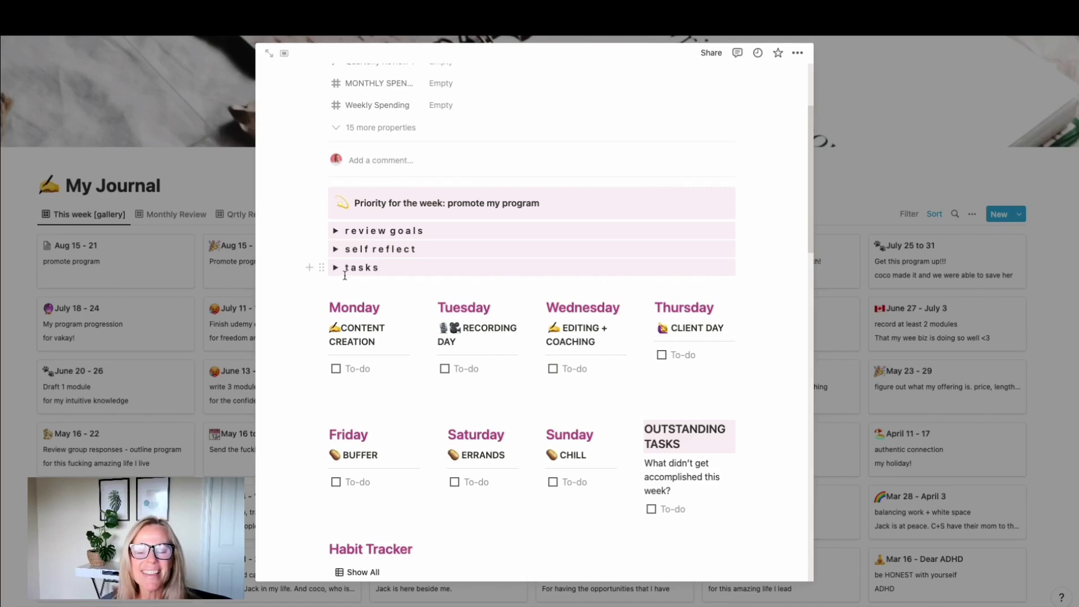
# Expand the tasks section and add an 'update support' to-do under Monday.
pyautogui.click(336, 270)
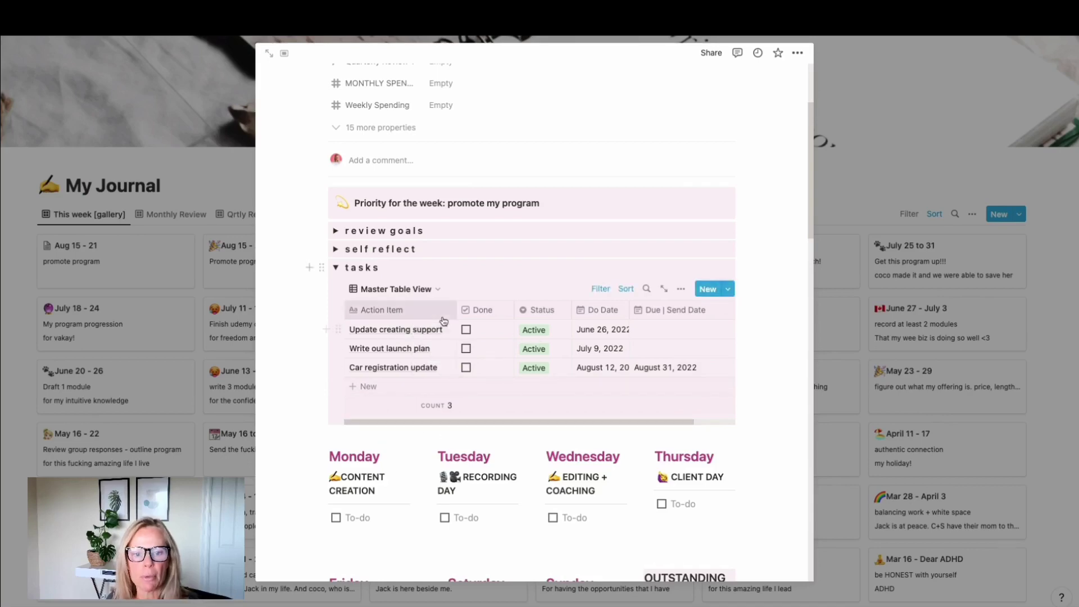
pyautogui.click(363, 520)
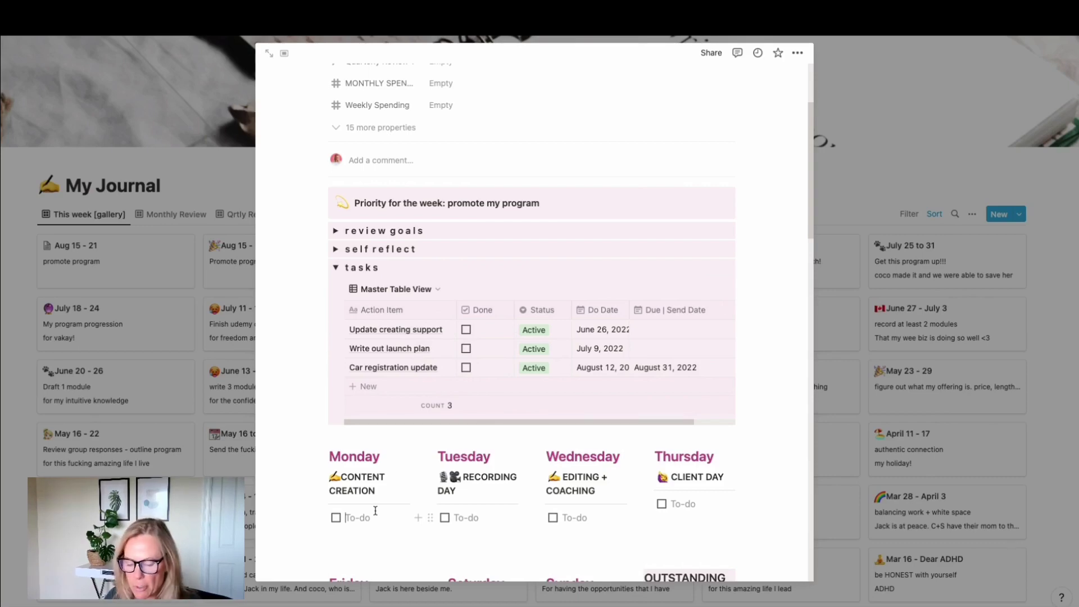
pyautogui.write('update')
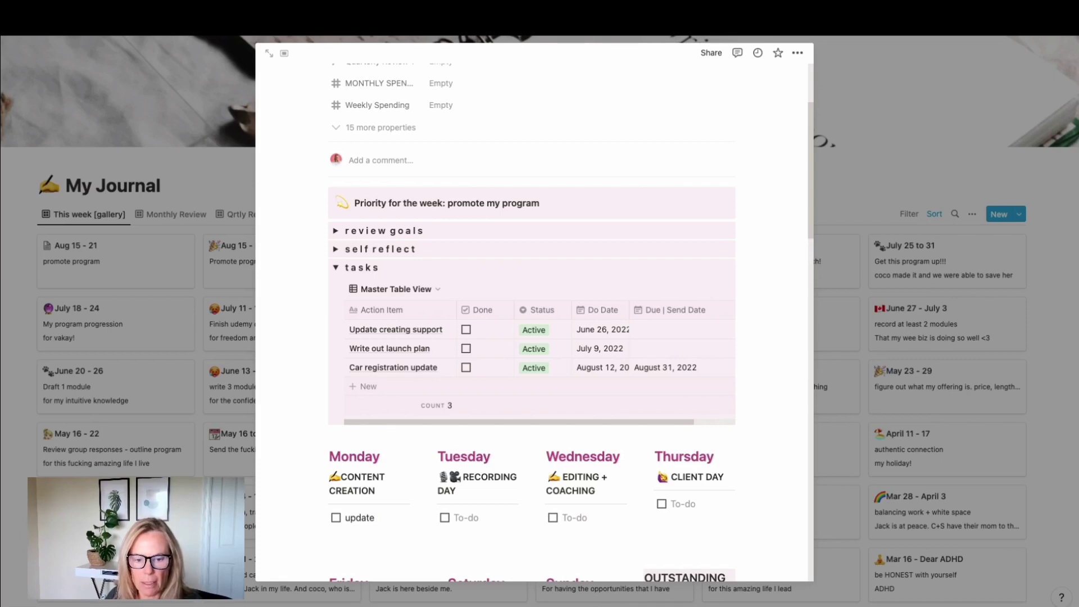
pyautogui.write(' support')
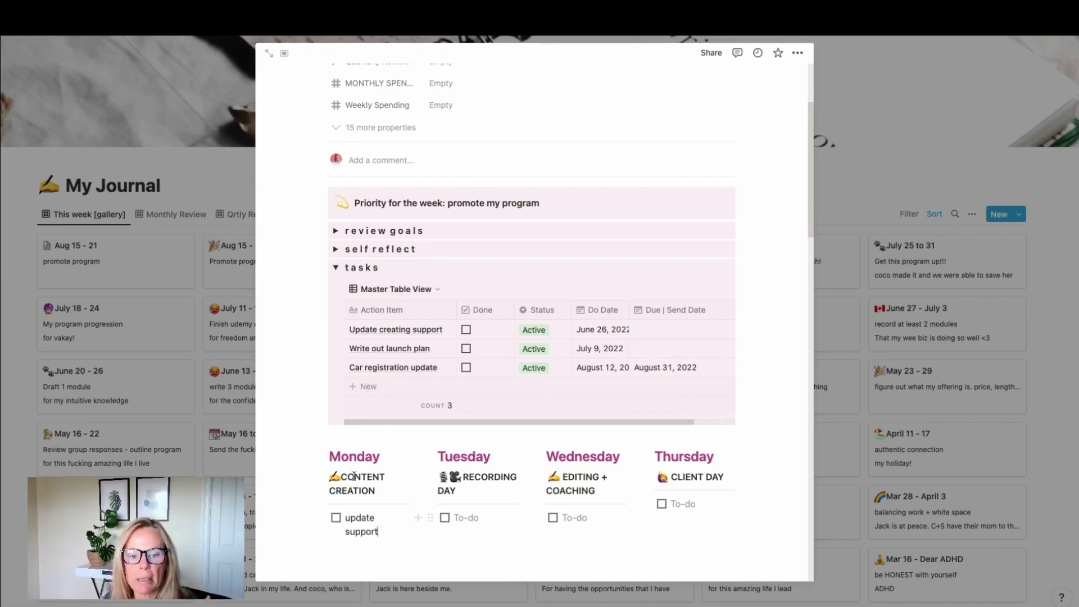
pyautogui.scroll(-1, 387, 494)
pyautogui.scroll(-1, 387, 494)
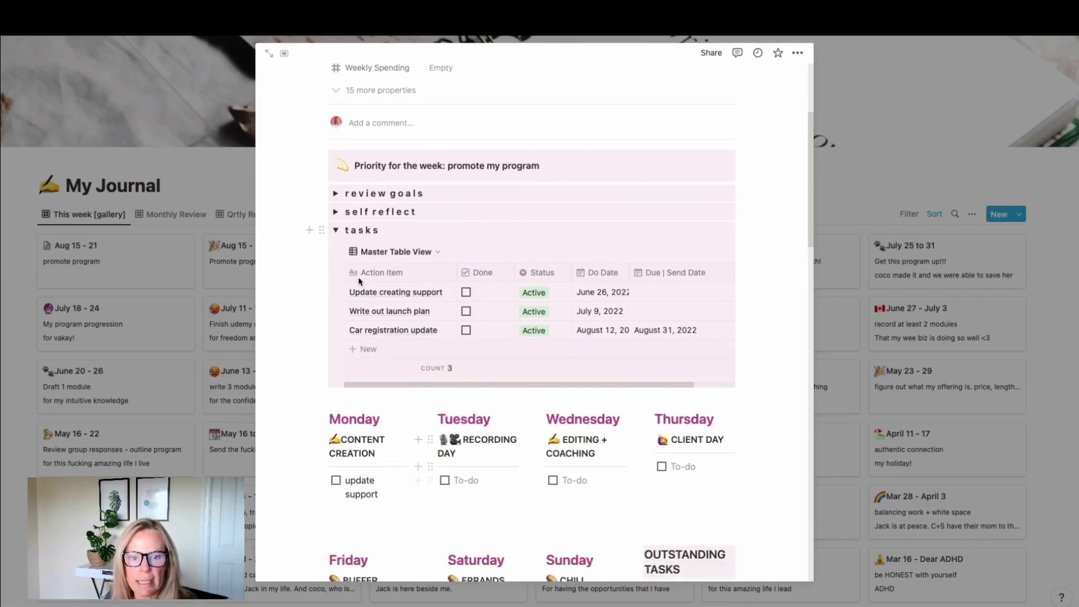
# Collapse the tasks section, then tick and untick the Tuesday and Wednesday to-dos.
pyautogui.click(336, 230)
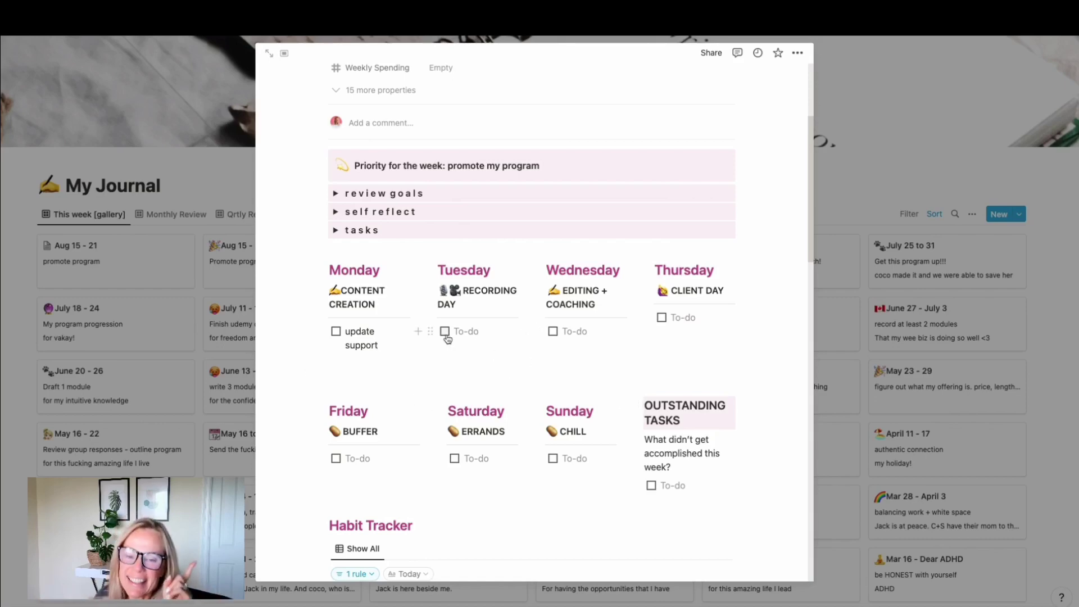
pyautogui.click(445, 332)
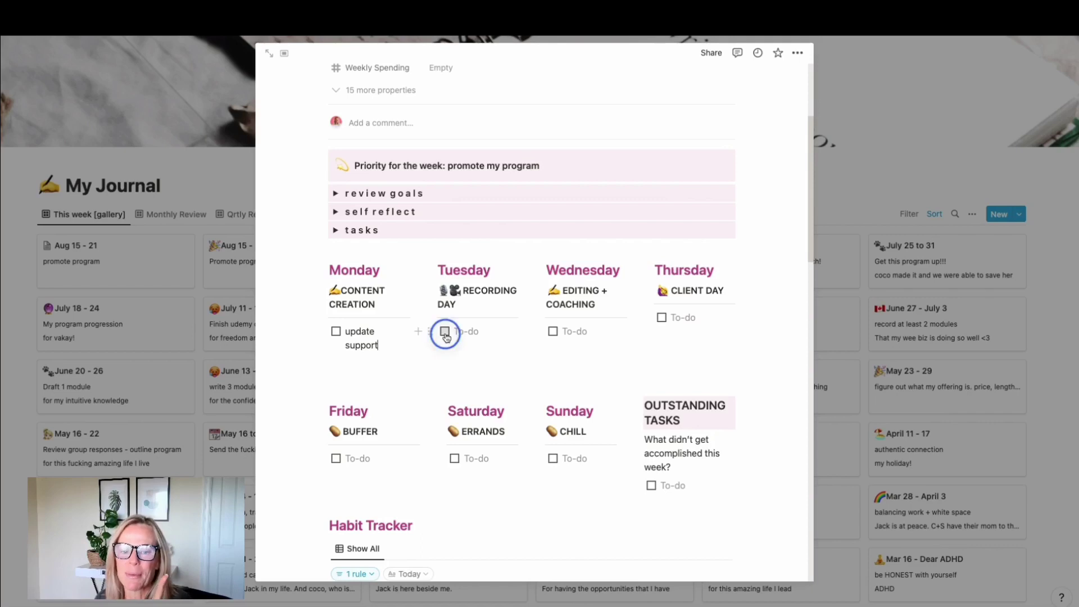
pyautogui.click(553, 332)
pyautogui.click(553, 332)
pyautogui.click(445, 332)
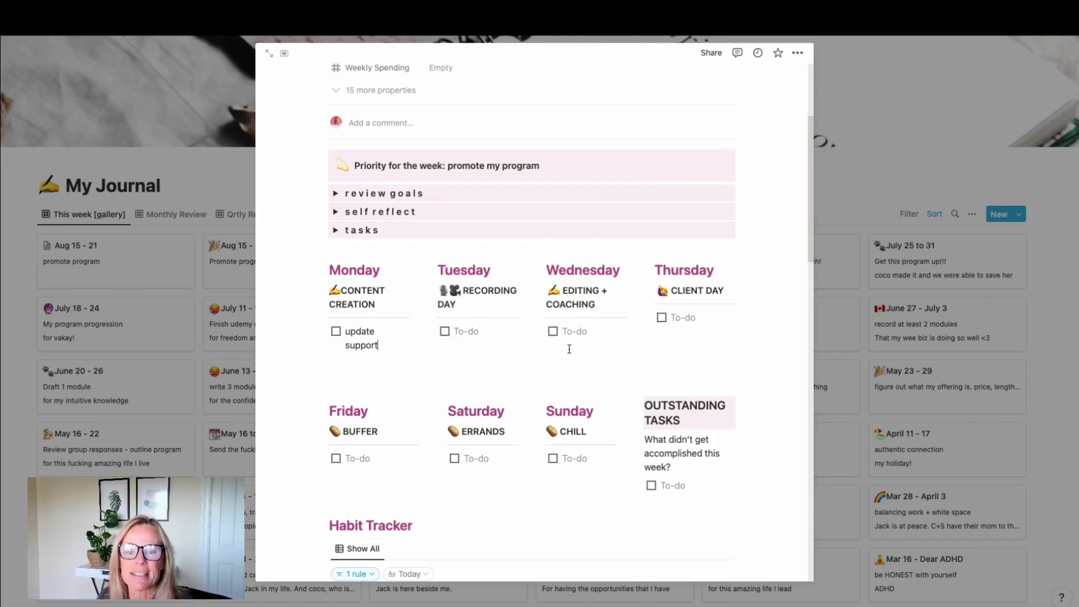
pyautogui.scroll(-2, 568, 349)
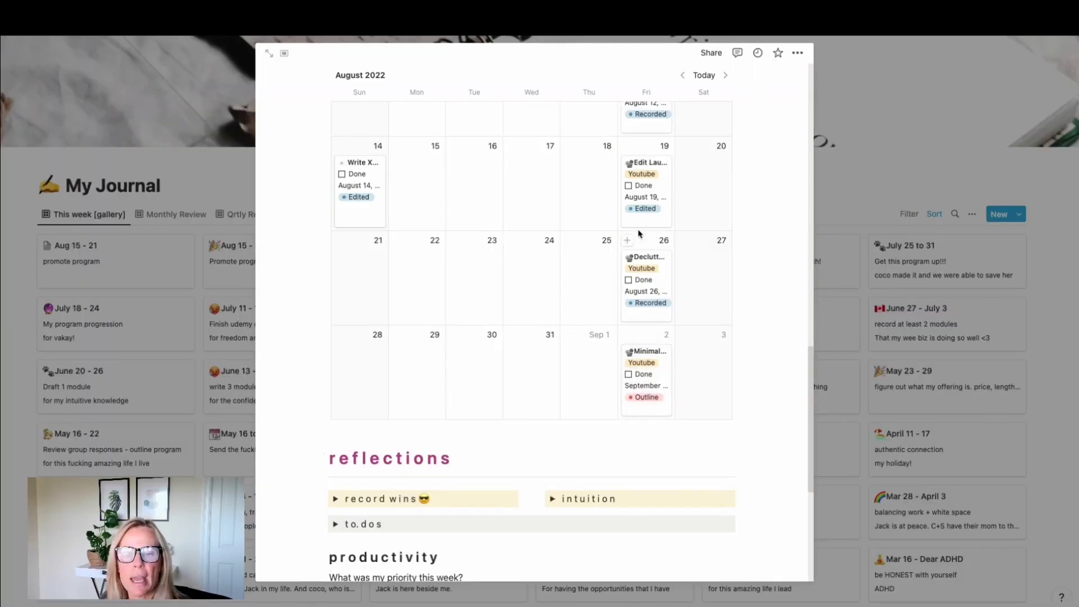
pyautogui.scroll(-3, 630, 248)
pyautogui.scroll(-5, 628, 315)
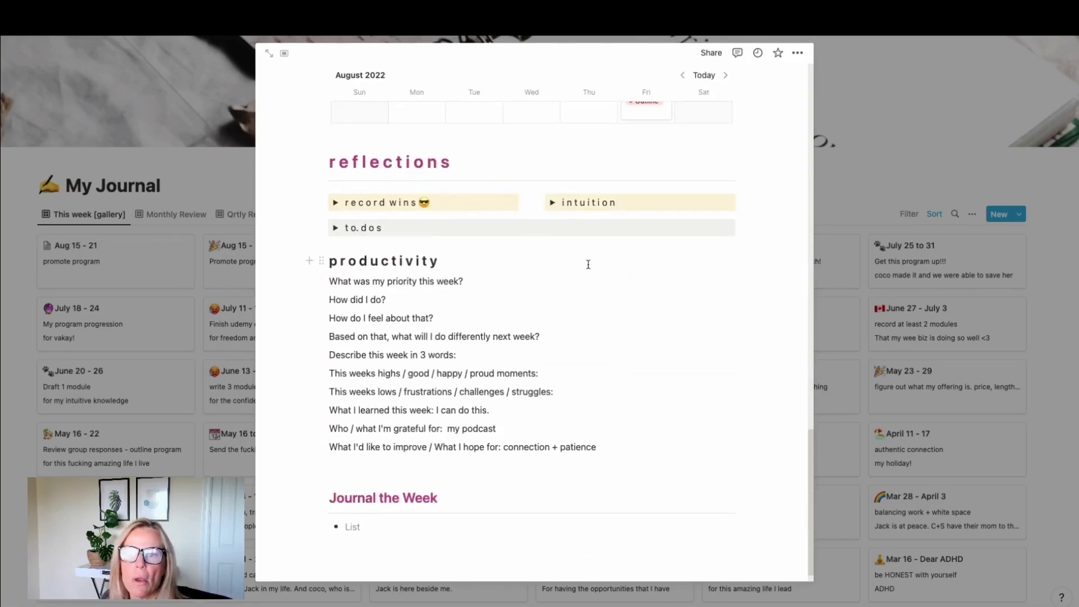
pyautogui.scroll(6, 590, 265)
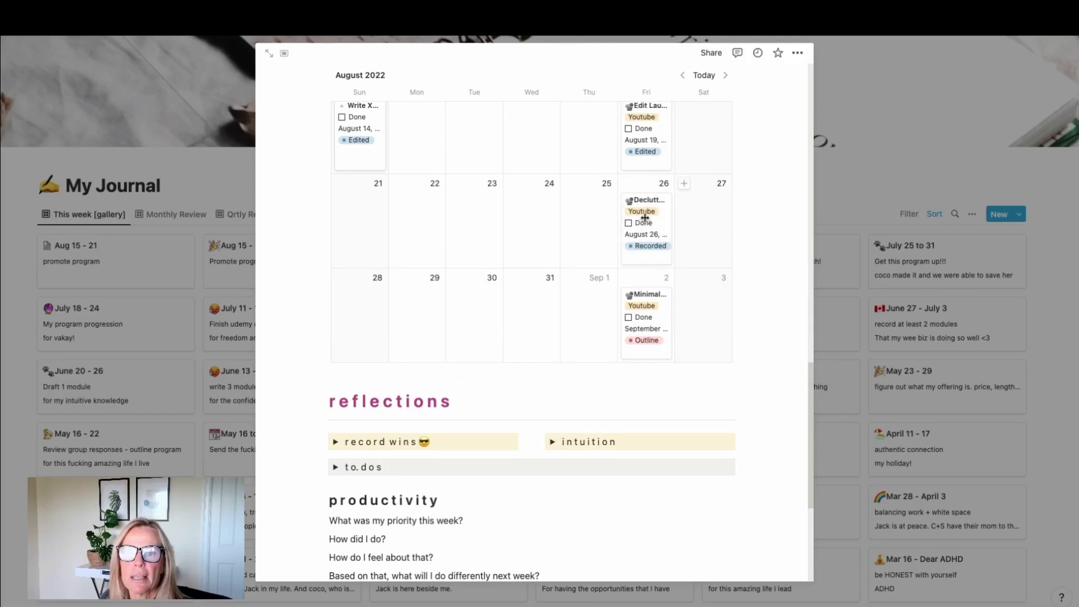
pyautogui.click(654, 302)
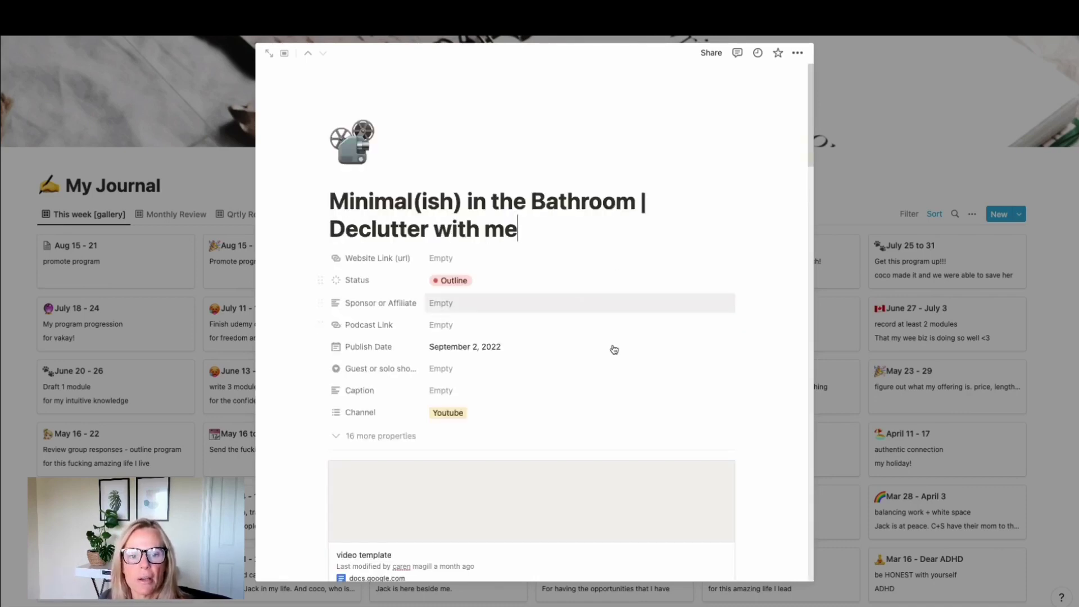
pyautogui.scroll(-4, 607, 348)
pyautogui.hotkey('ctrl', 'shift', 'j')
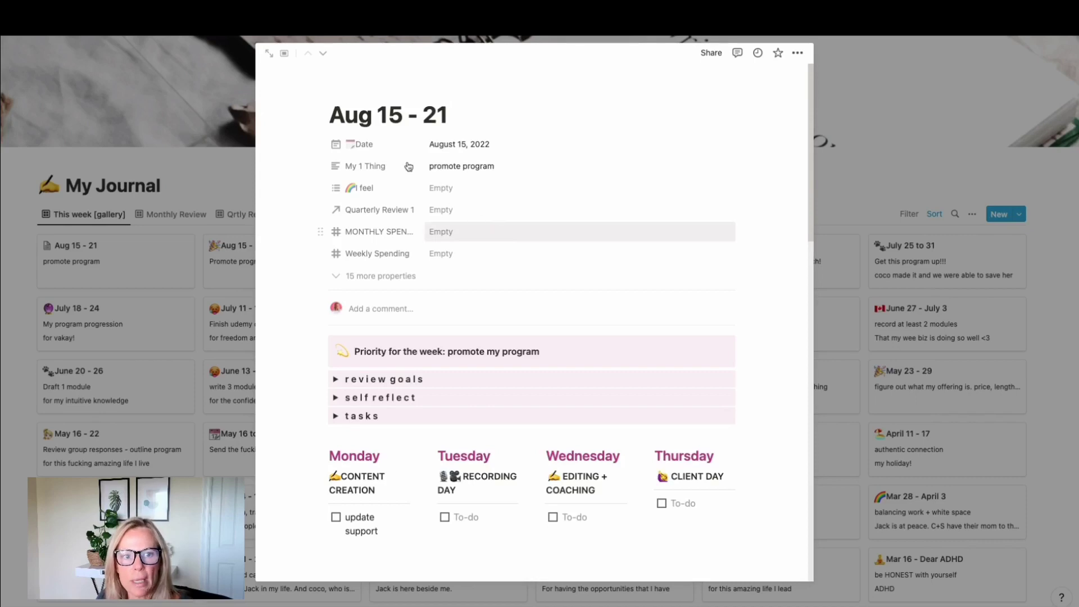
# Add a random page icon to the Aug 15 - 21 journal entry.
pyautogui.click(353, 91)
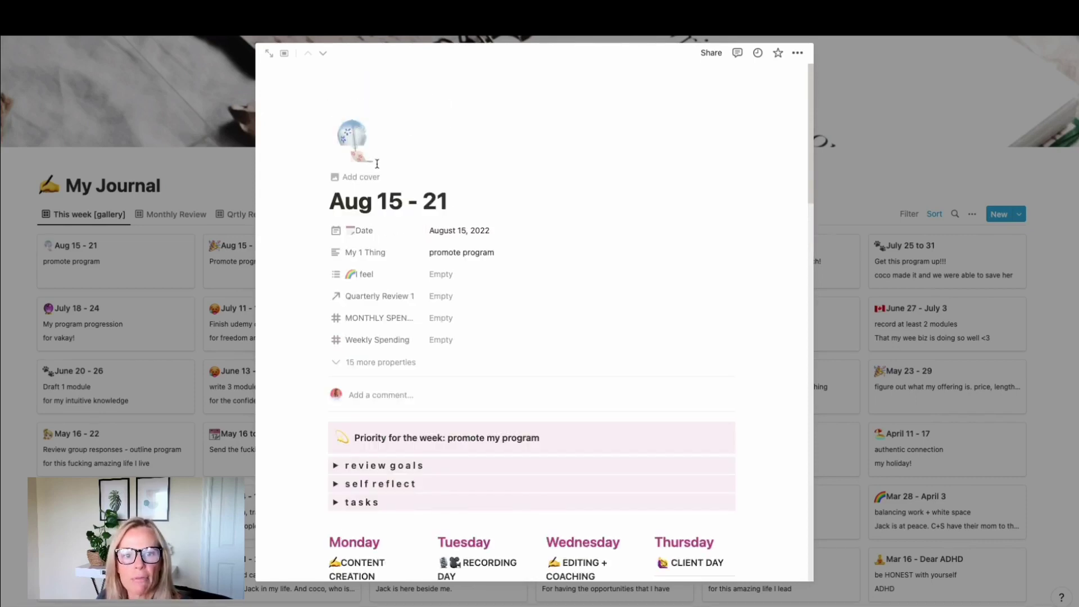
pyautogui.click(574, 185)
pyautogui.click(577, 95)
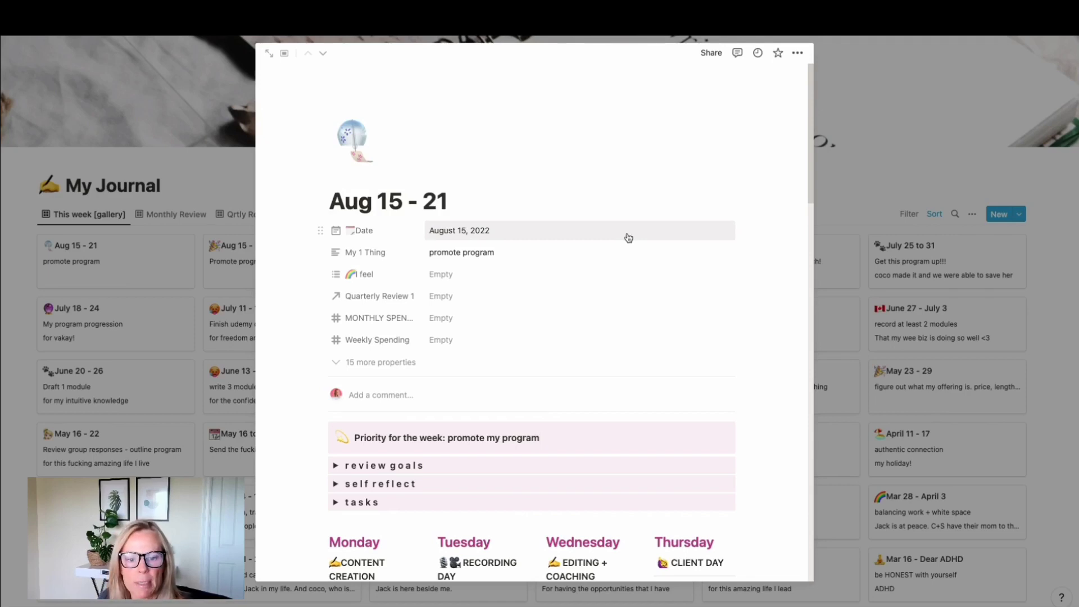
pyautogui.scroll(-2, 597, 347)
pyautogui.scroll(2, 585, 301)
pyautogui.scroll(-5, 585, 293)
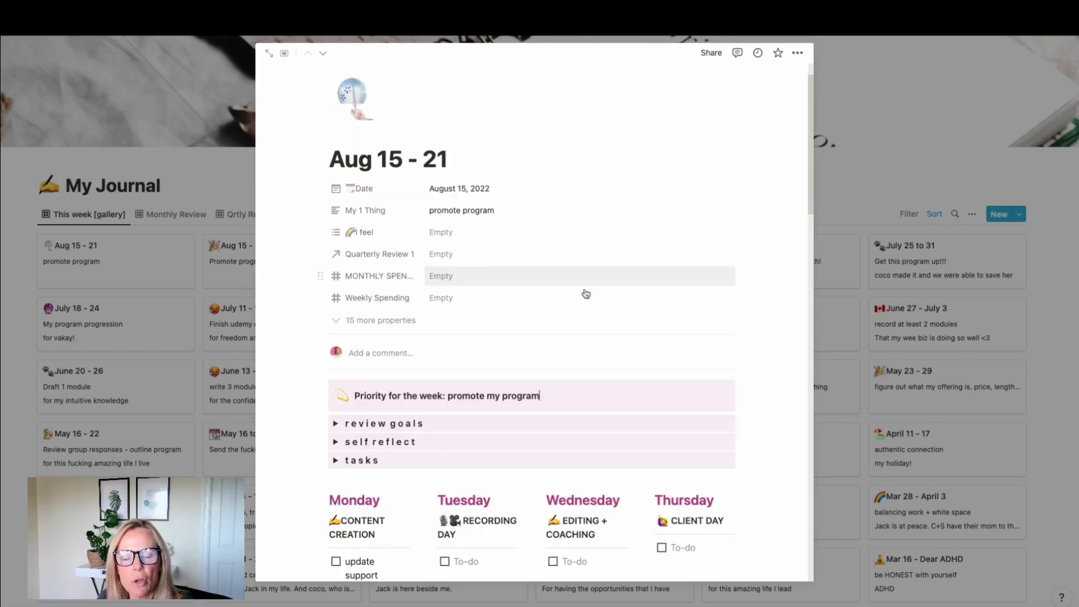
pyautogui.scroll(-1, 586, 294)
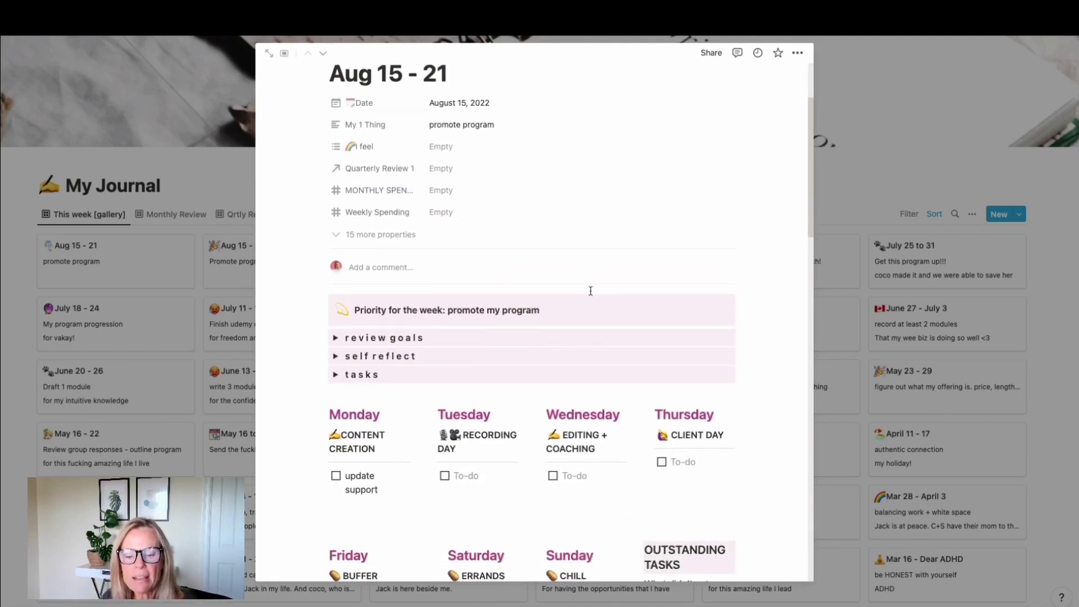